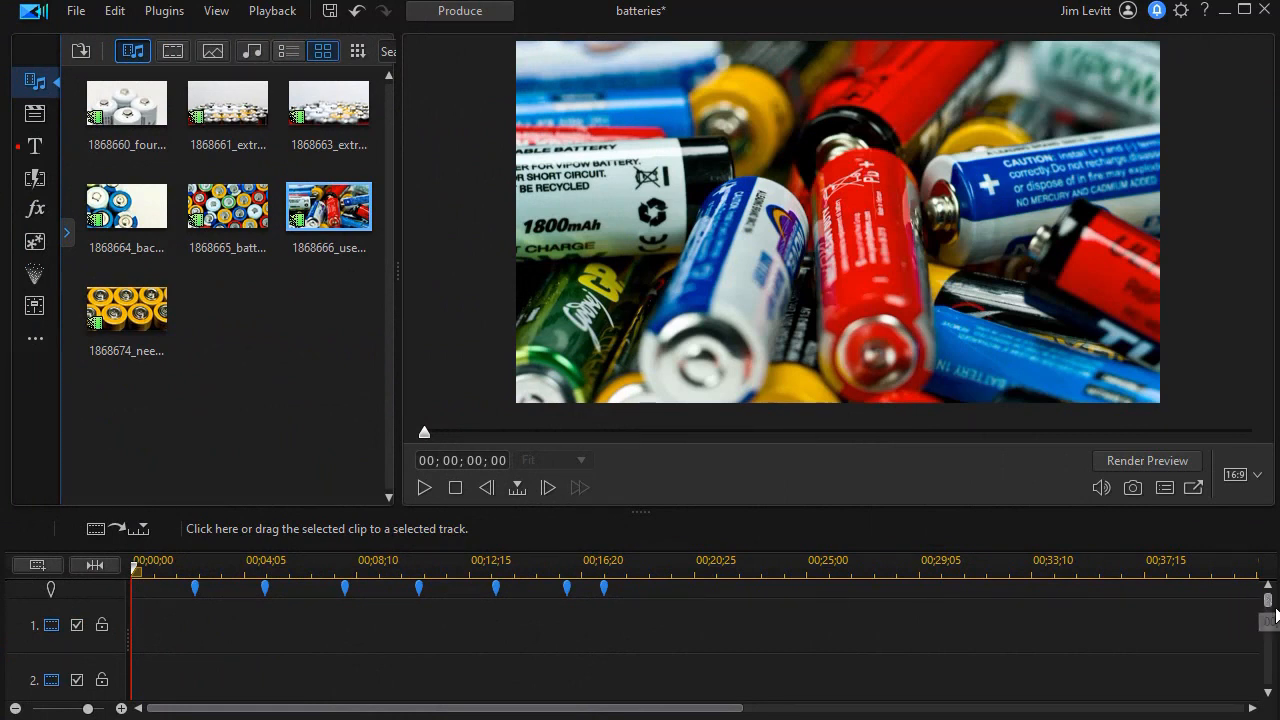
# Step: Place the 1868666_usedBatteries clip on track 2, its start snapped to the first marker near 00;00;03;09
pyautogui.moveTo(1267, 601); pyautogui.dragTo(1266, 682)
pyautogui.moveTo(333, 212); pyautogui.dragTo(211, 682)
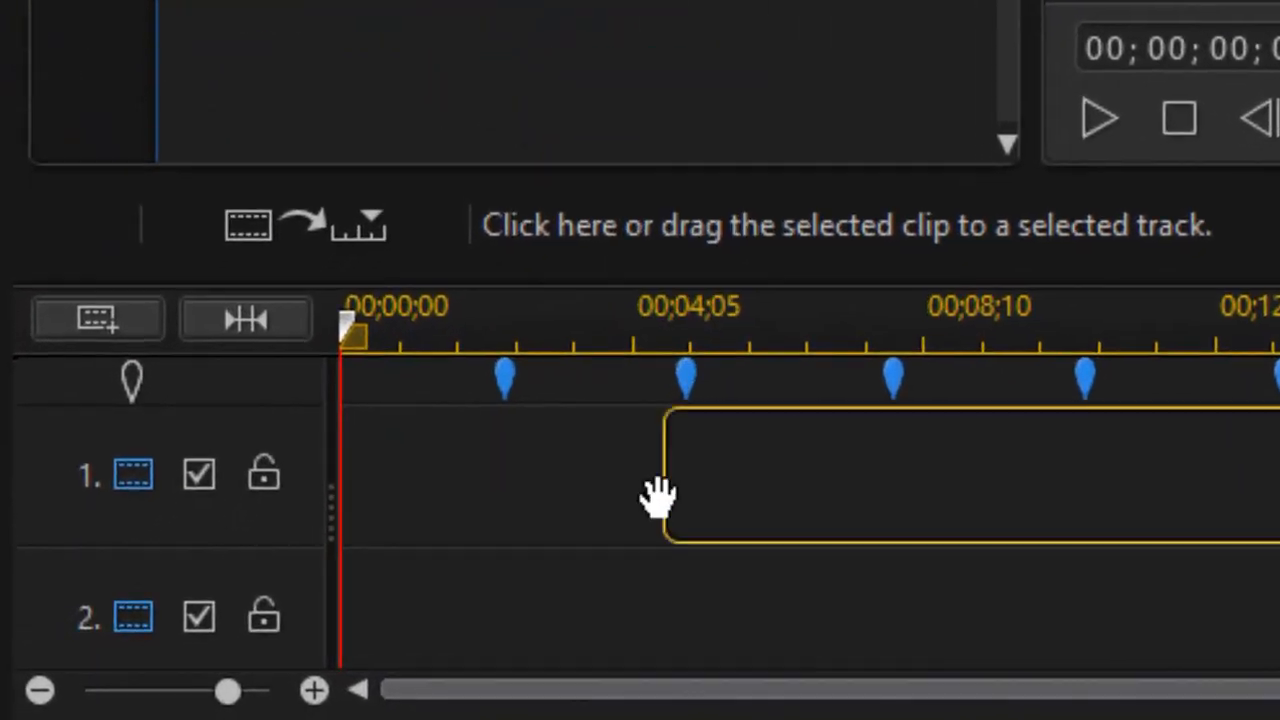
pyautogui.moveTo(541, 622)
pyautogui.mouseDown()
pyautogui.moveTo(500, 623)
pyautogui.moveTo(491, 660)
pyautogui.mouseUp()
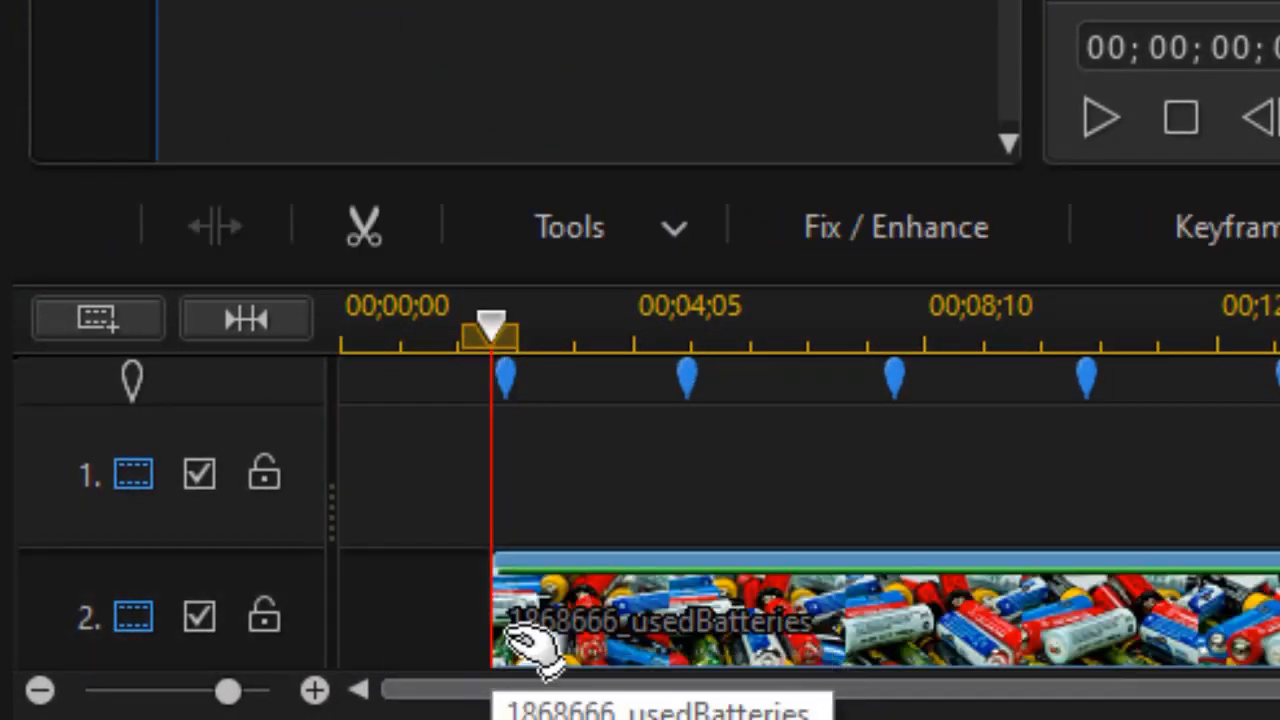
pyautogui.moveTo(588, 625); pyautogui.dragTo(608, 630)
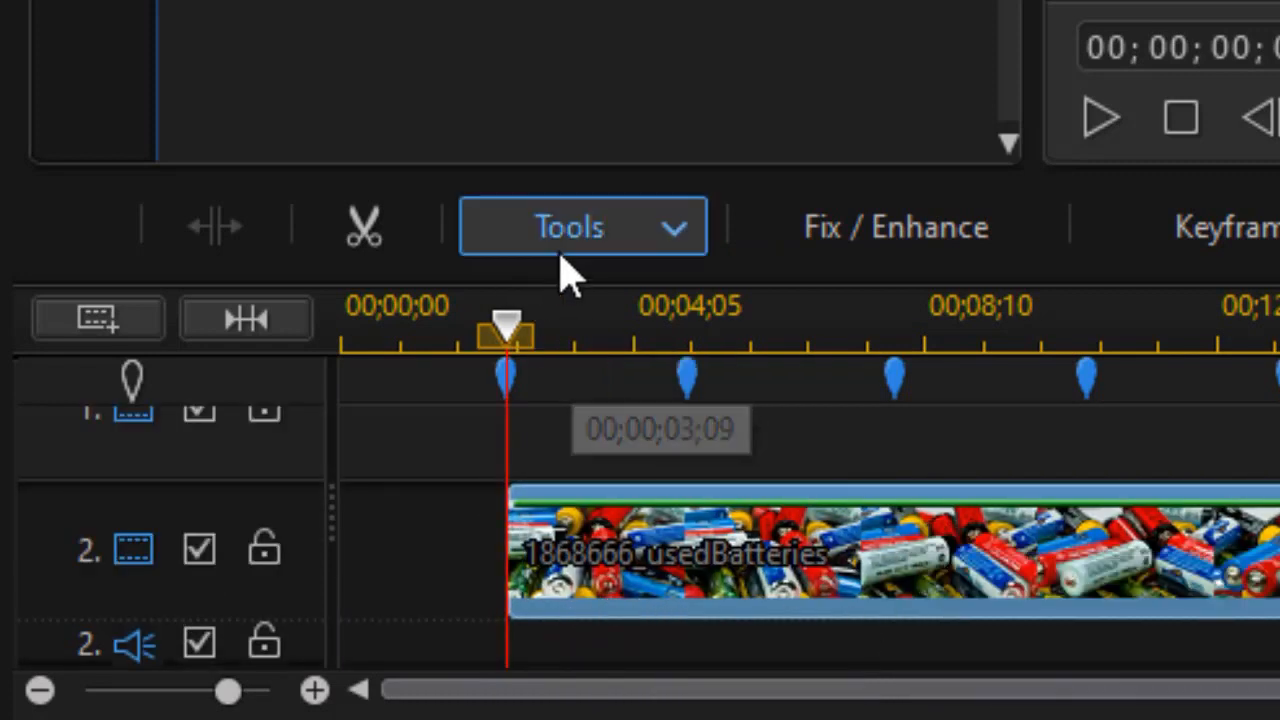
# Step: Give the usedBatteries clip a feathered ellipse mask, resized smaller and shifted up-right over the batteries
pyautogui.click(608, 230)
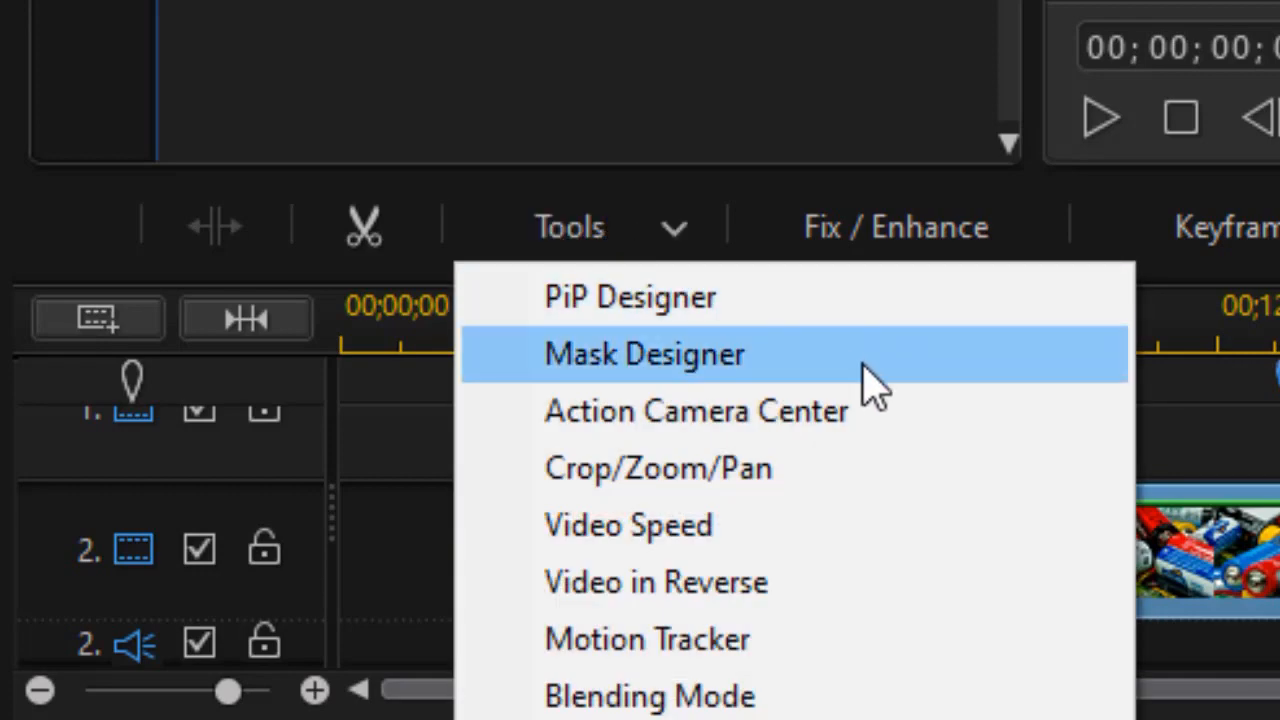
pyautogui.click(870, 384)
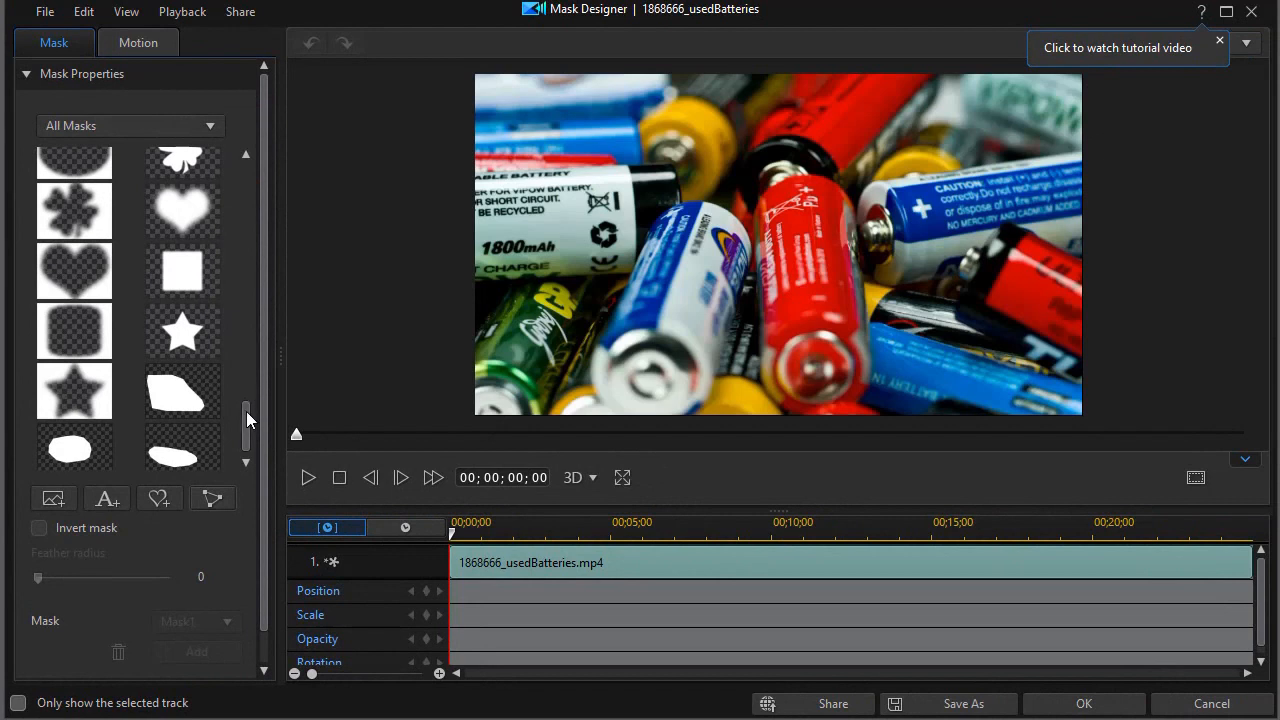
pyautogui.moveTo(247, 420); pyautogui.dragTo(252, 368)
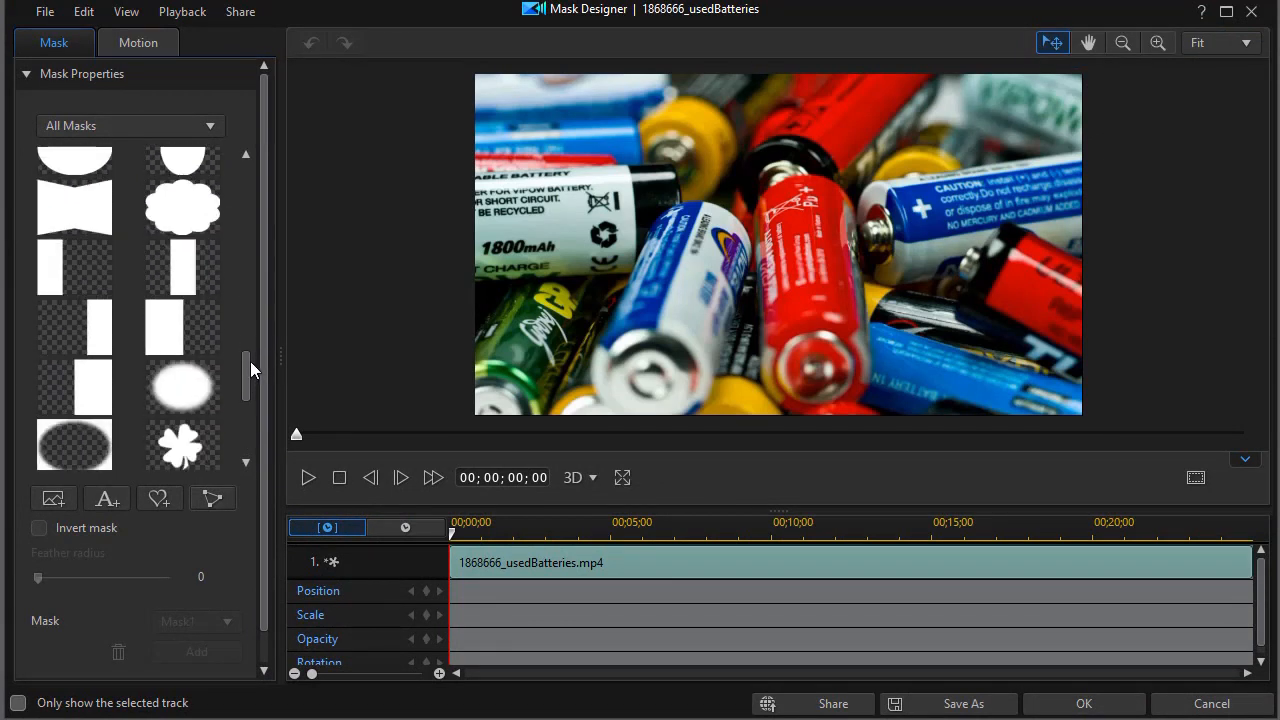
pyautogui.click(183, 397)
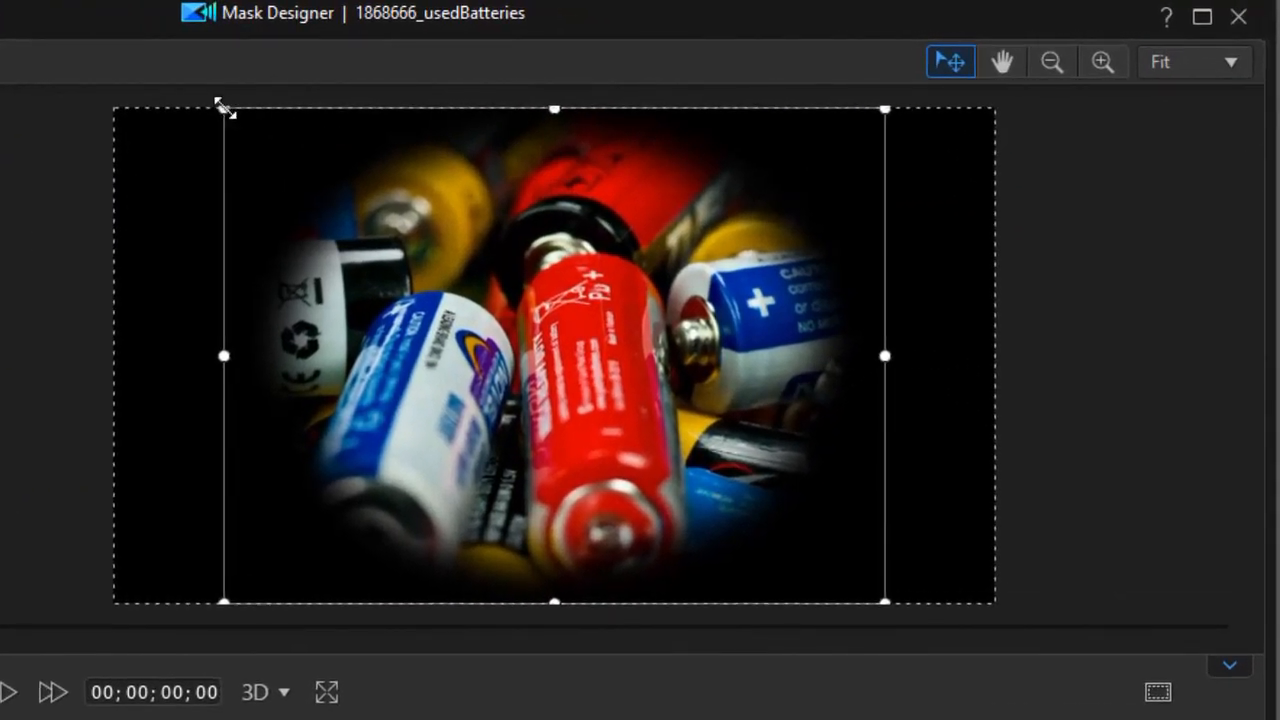
pyautogui.moveTo(223, 106); pyautogui.dragTo(437, 331)
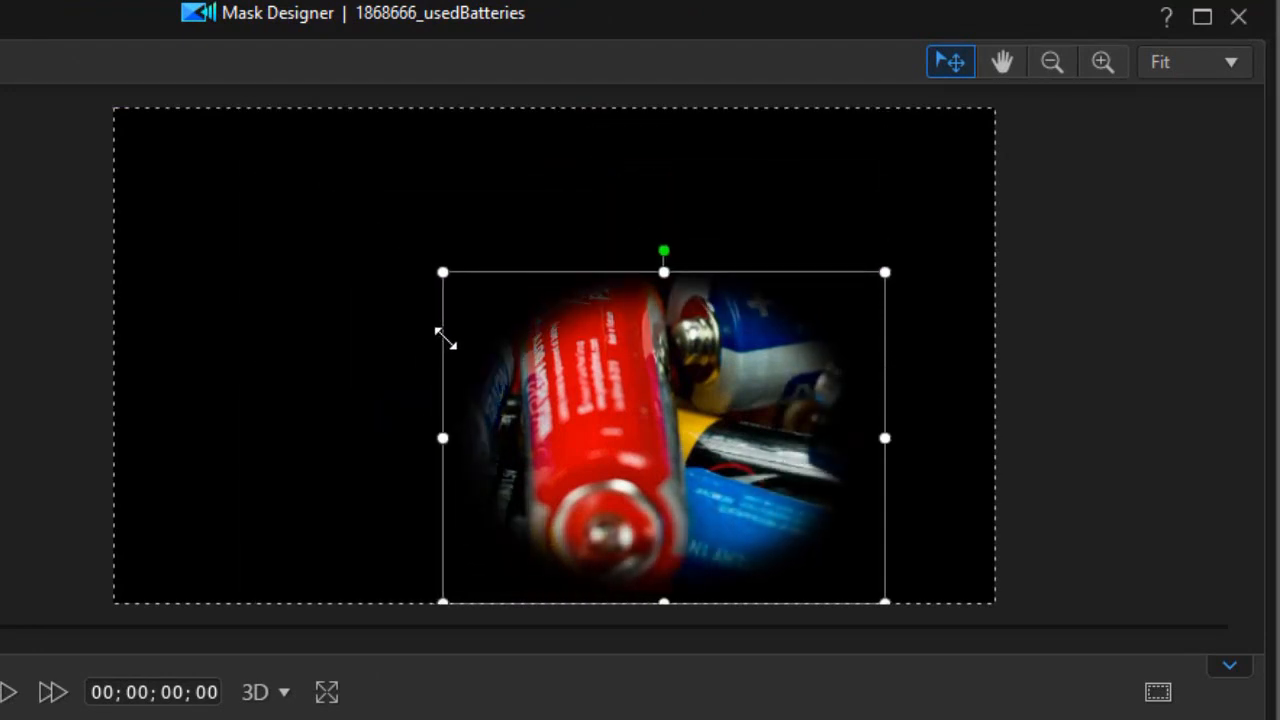
pyautogui.moveTo(680, 491); pyautogui.dragTo(696, 427)
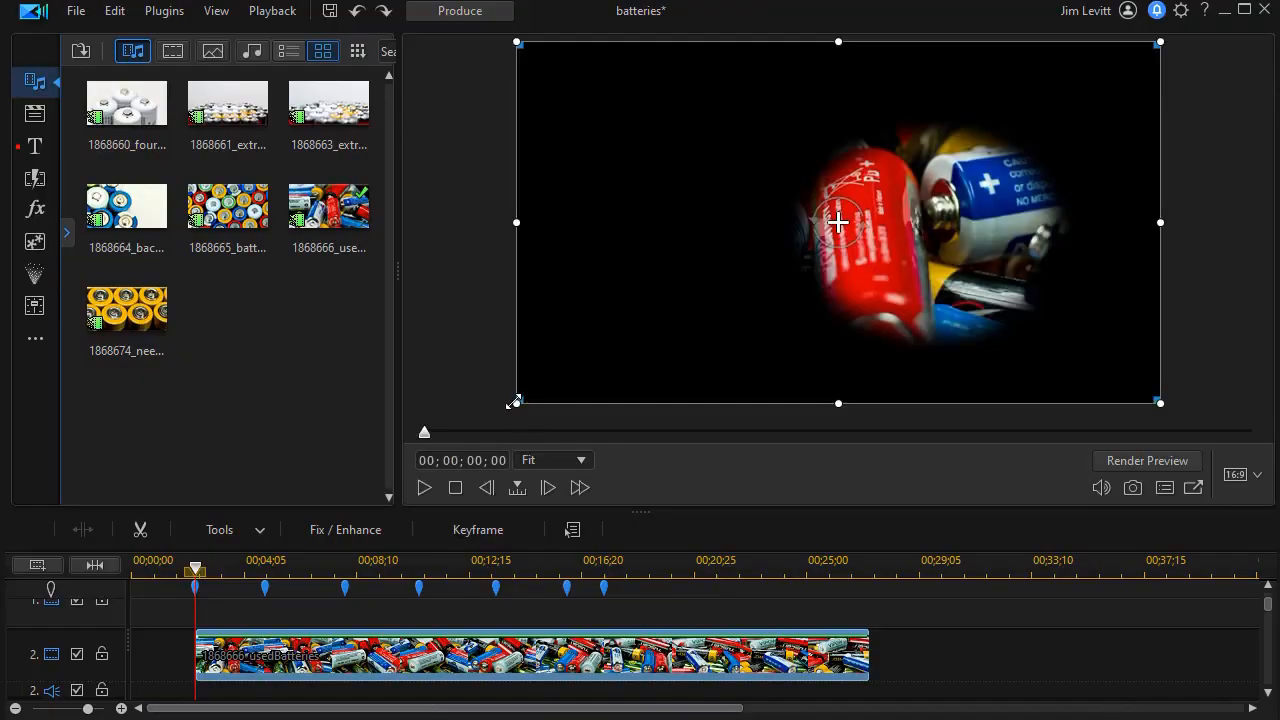
# Step: Scale the masked batteries clip down, move it toward the top-right, and play the timeline back to check it
pyautogui.moveTo(516, 403); pyautogui.dragTo(570, 368)
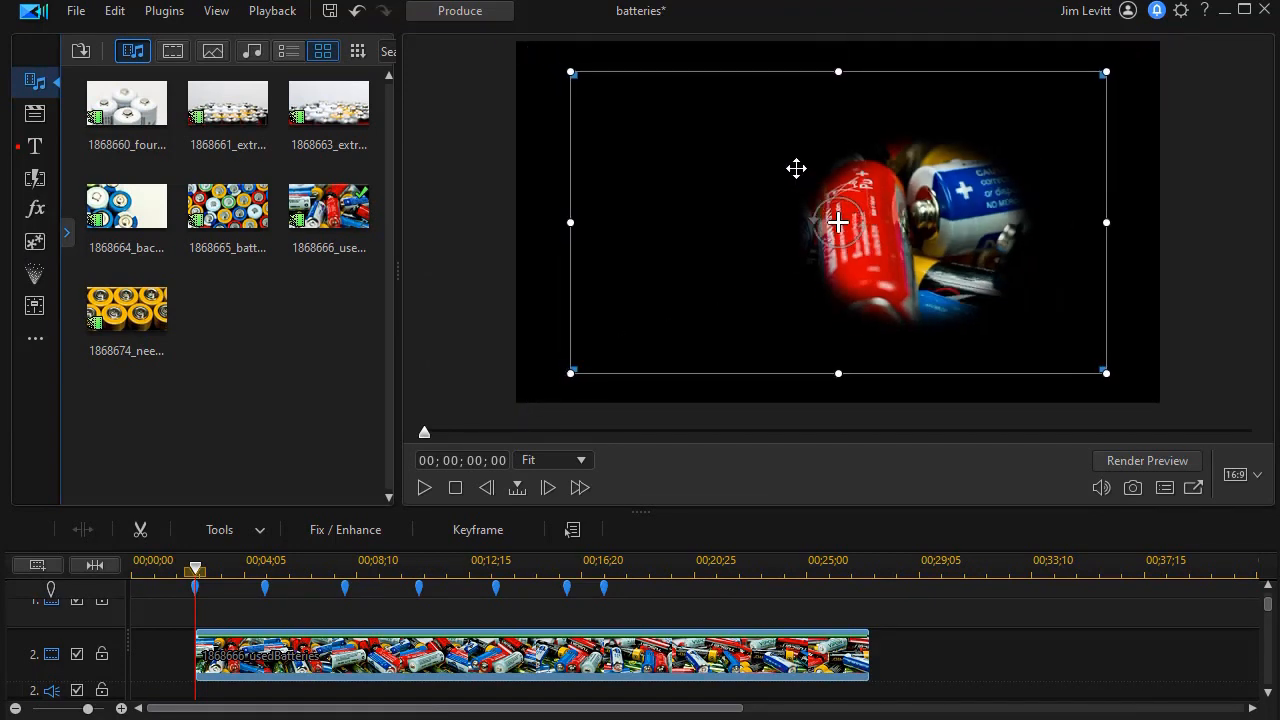
pyautogui.moveTo(757, 372); pyautogui.dragTo(817, 271)
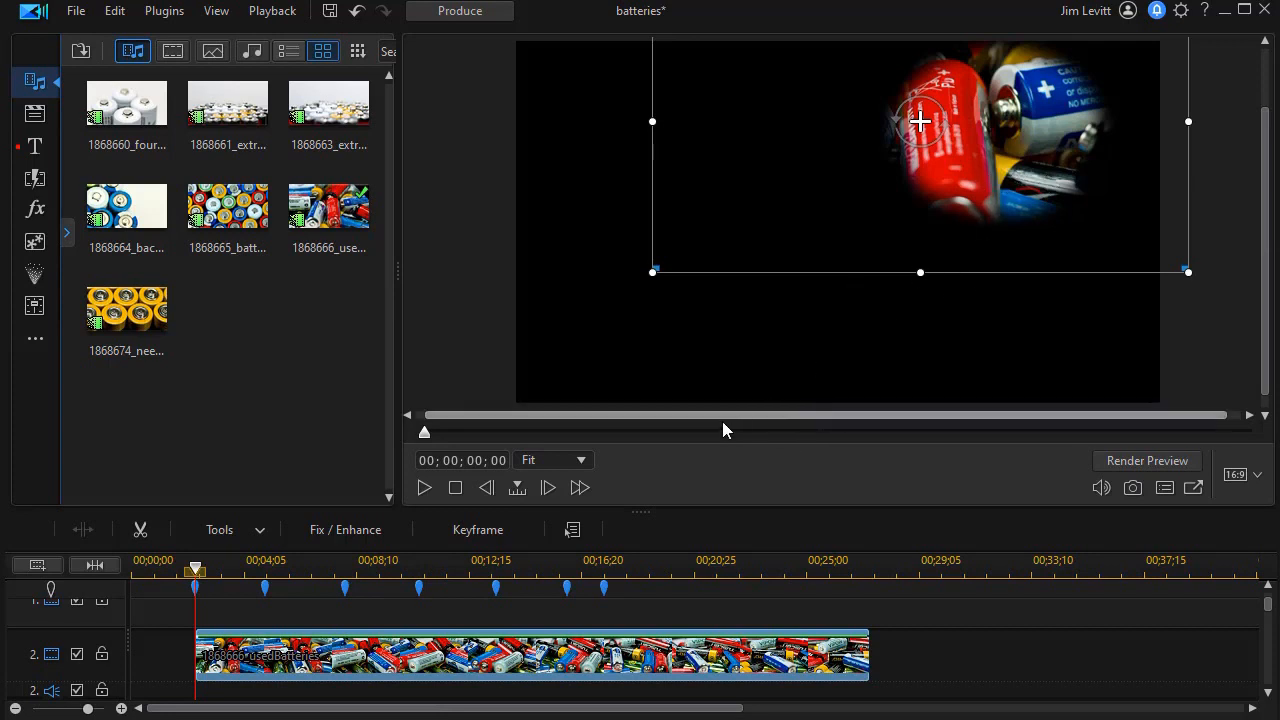
pyautogui.click(452, 492)
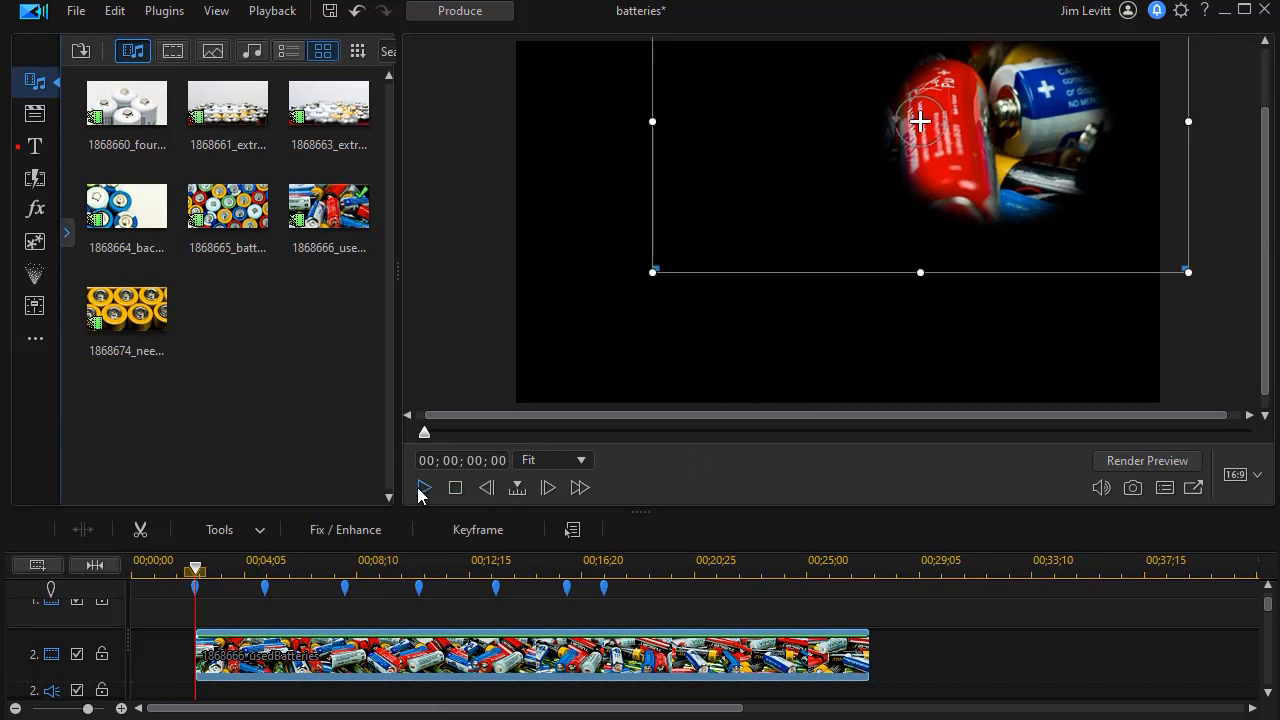
pyautogui.click(422, 490)
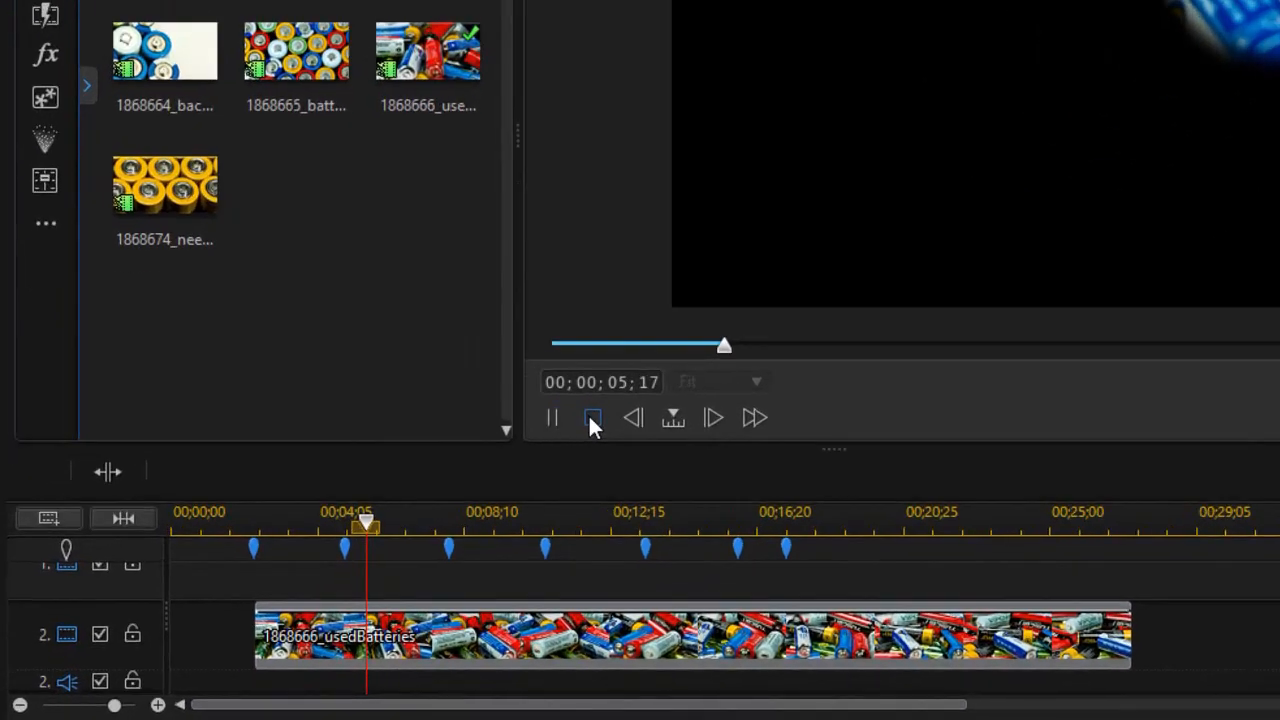
pyautogui.click(455, 488)
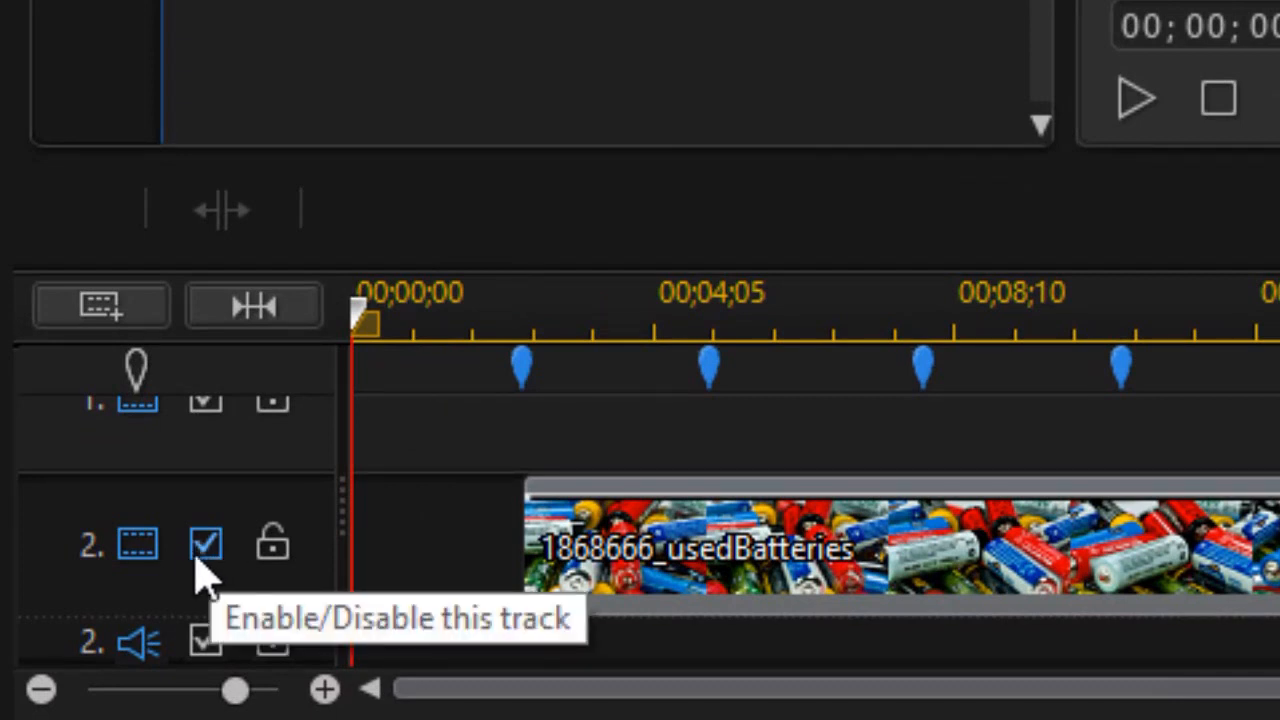
# Step: Disable track 2 and place 1868665_batteryColors on track 3 starting at 00;00;04;29
pyautogui.click(207, 549)
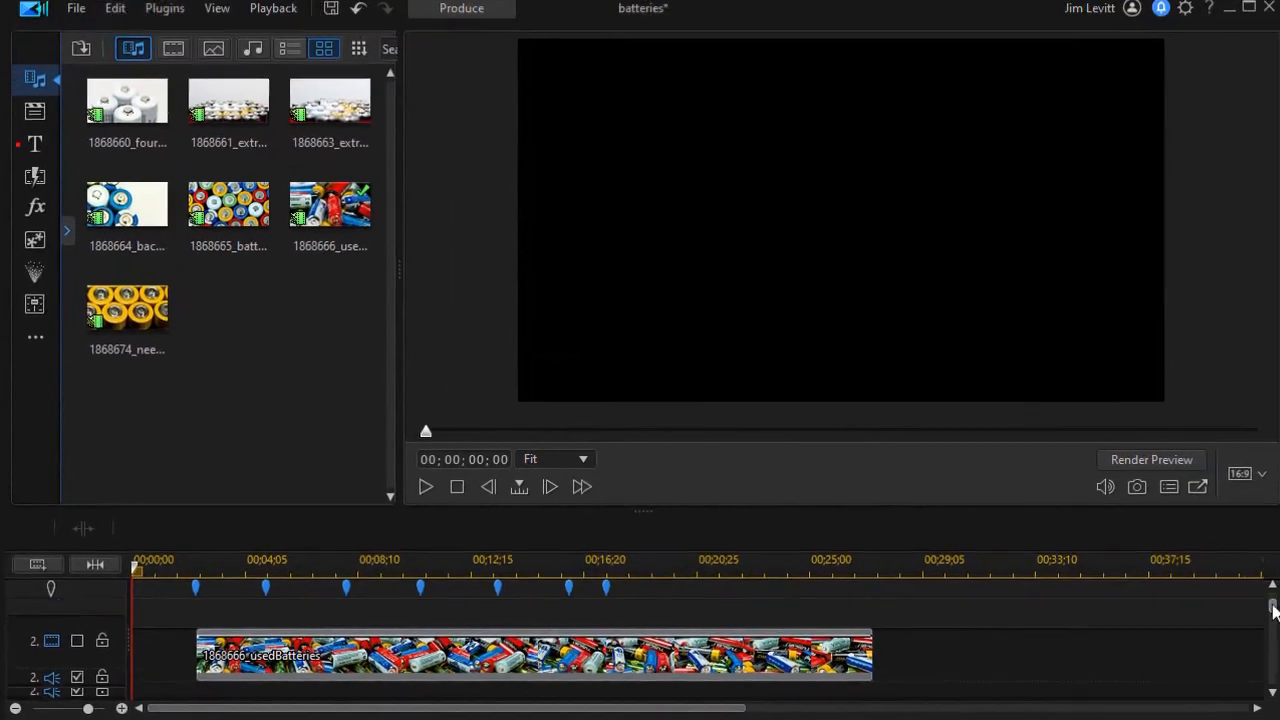
pyautogui.moveTo(1269, 606); pyautogui.dragTo(1270, 612)
pyautogui.moveTo(228, 208); pyautogui.dragTo(288, 621)
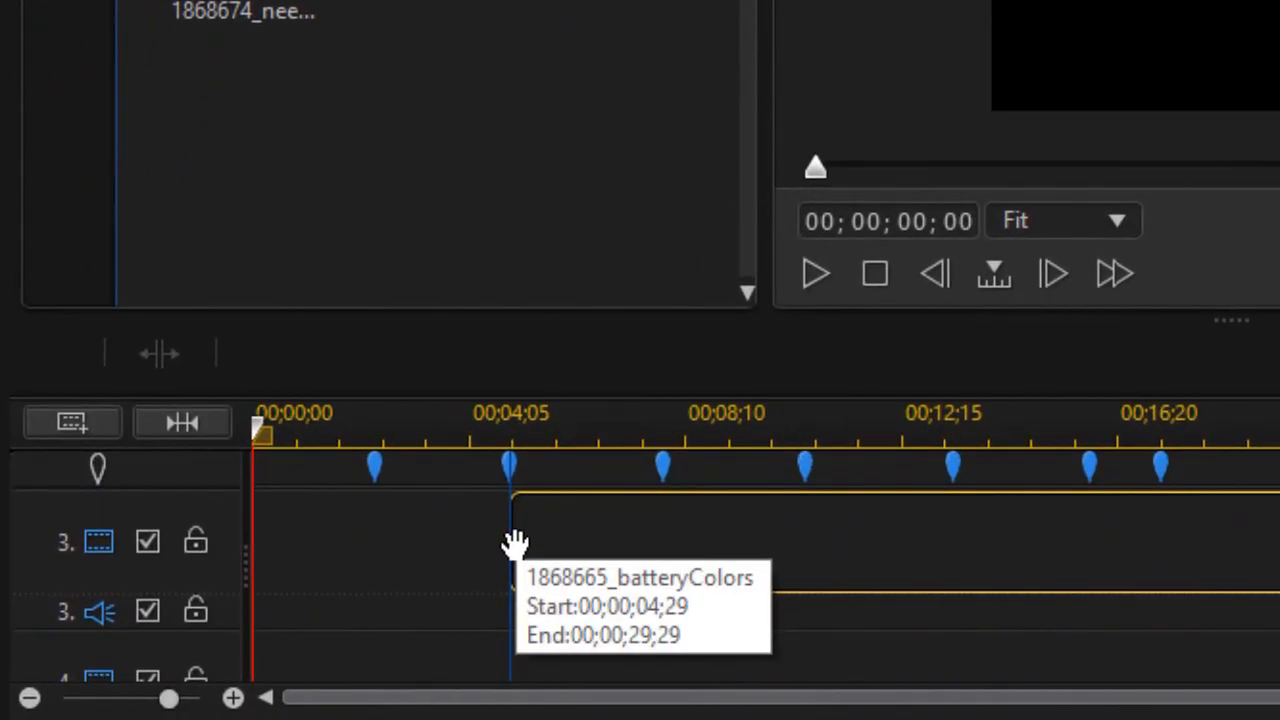
pyautogui.moveTo(514, 543)
pyautogui.mouseDown()
pyautogui.moveTo(517, 463)
pyautogui.moveTo(527, 539)
pyautogui.mouseUp()
pyautogui.moveTo(710, 546); pyautogui.dragTo(693, 544)
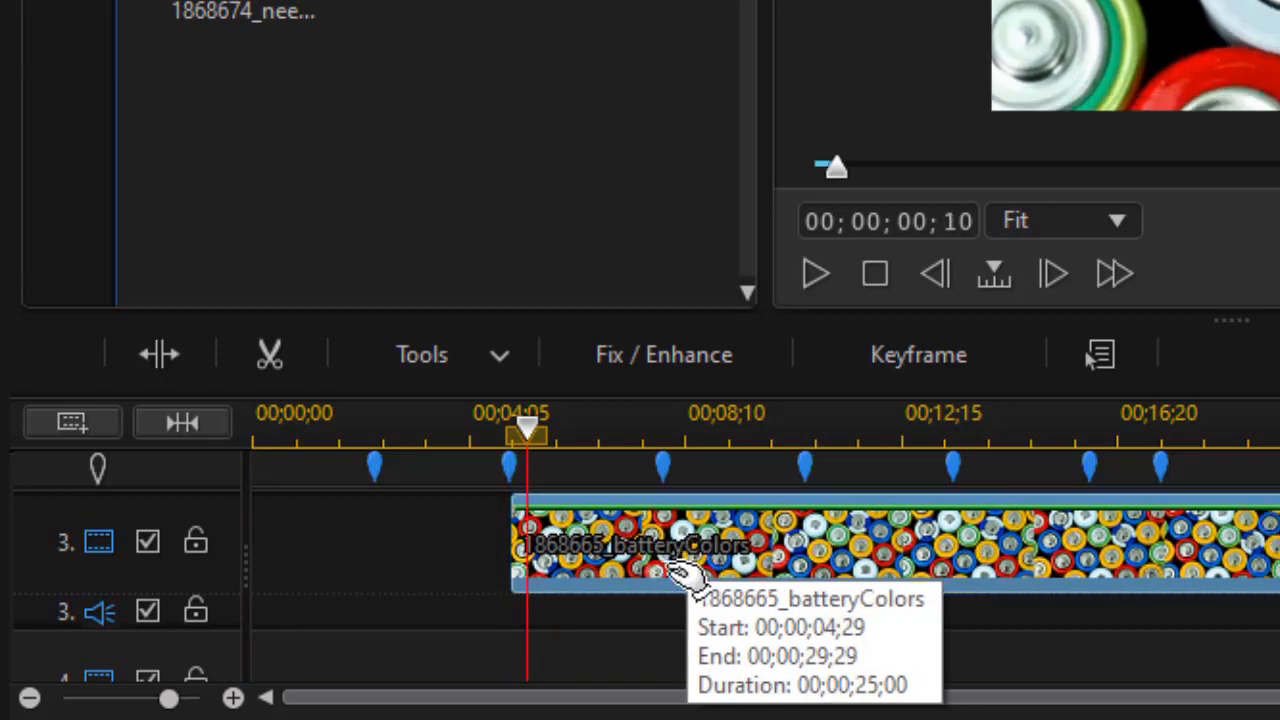
# Step: Draw a freeform polygon mask around a battery cluster in batteryColors, feathered to 8, and reposition it
pyautogui.click(481, 357)
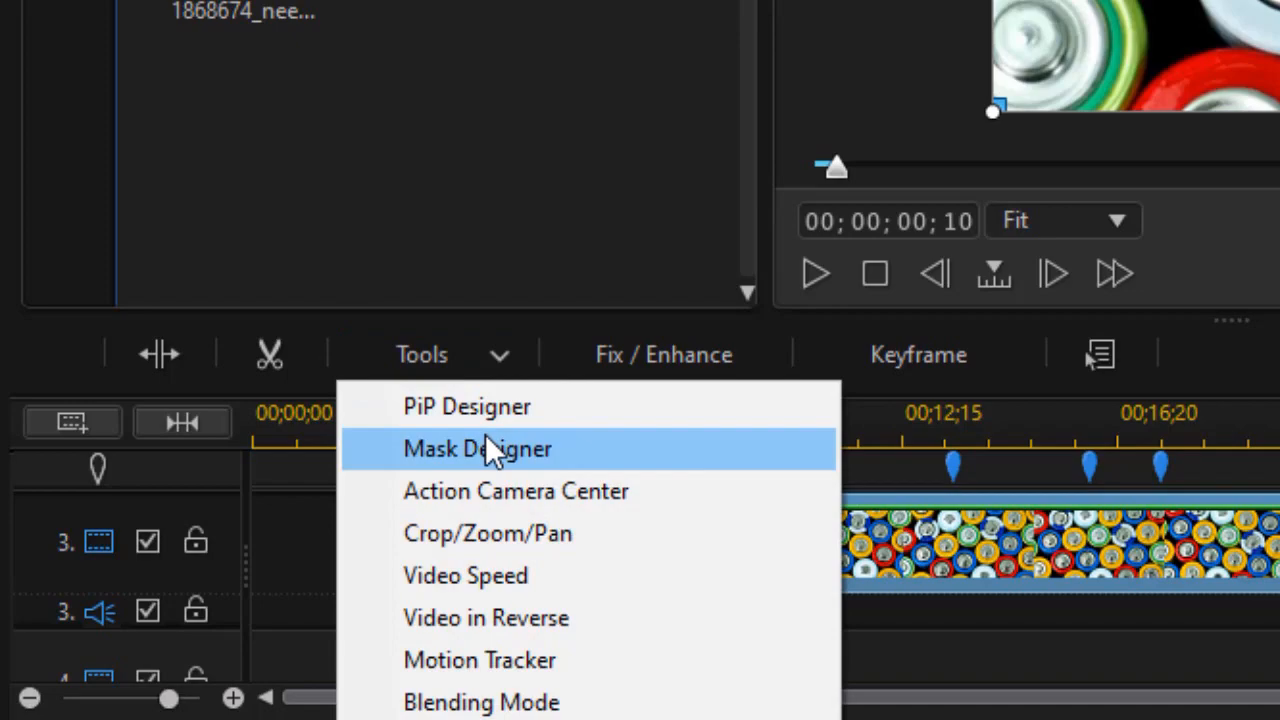
pyautogui.click(486, 440)
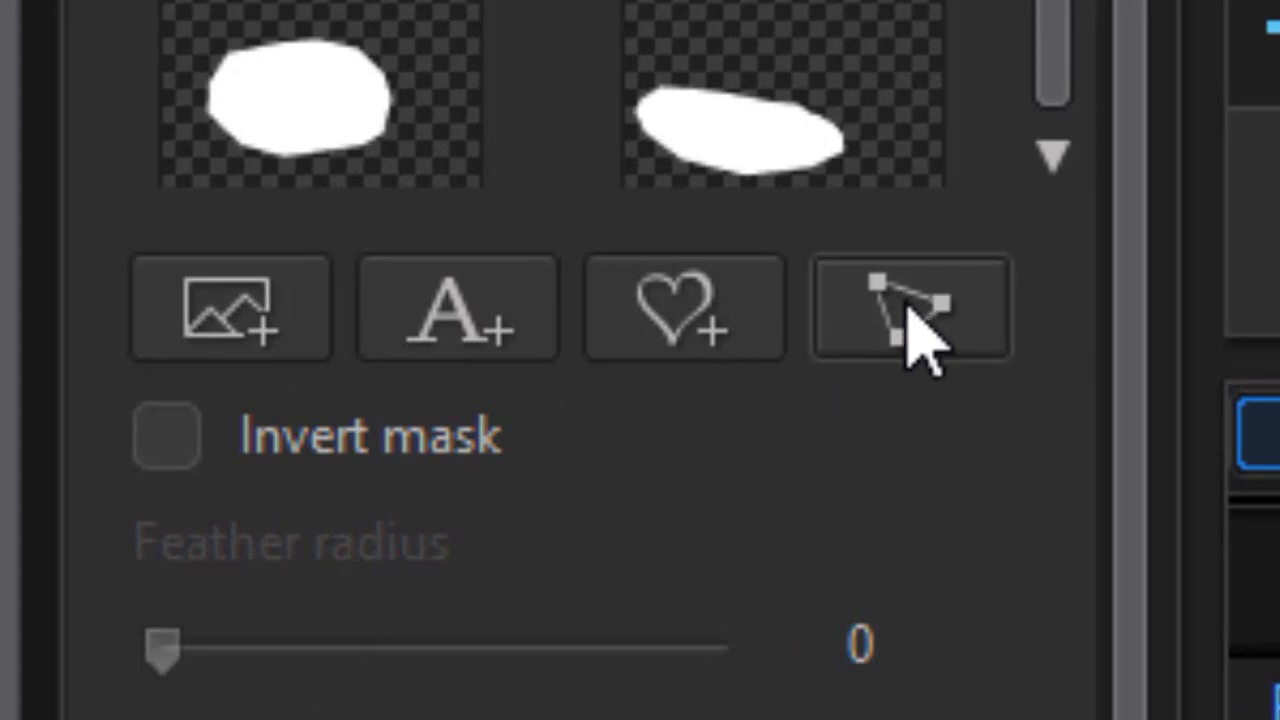
pyautogui.click(918, 333)
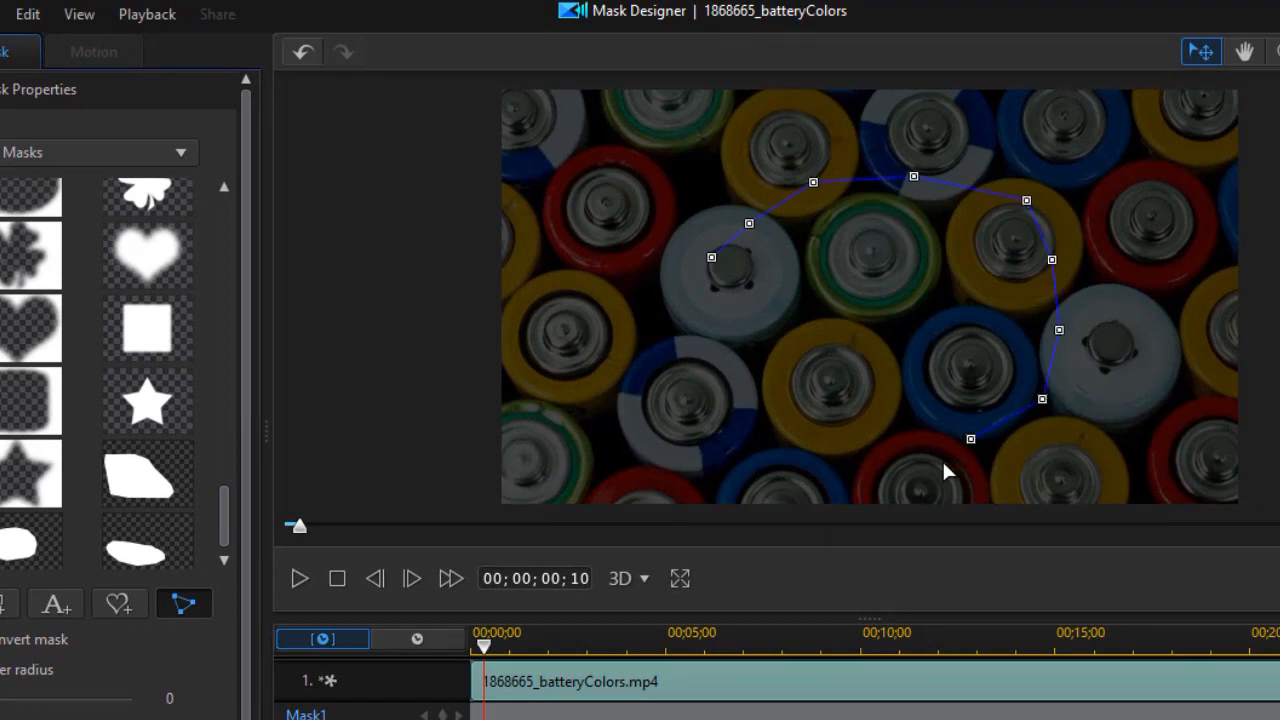
pyautogui.click(711, 258)
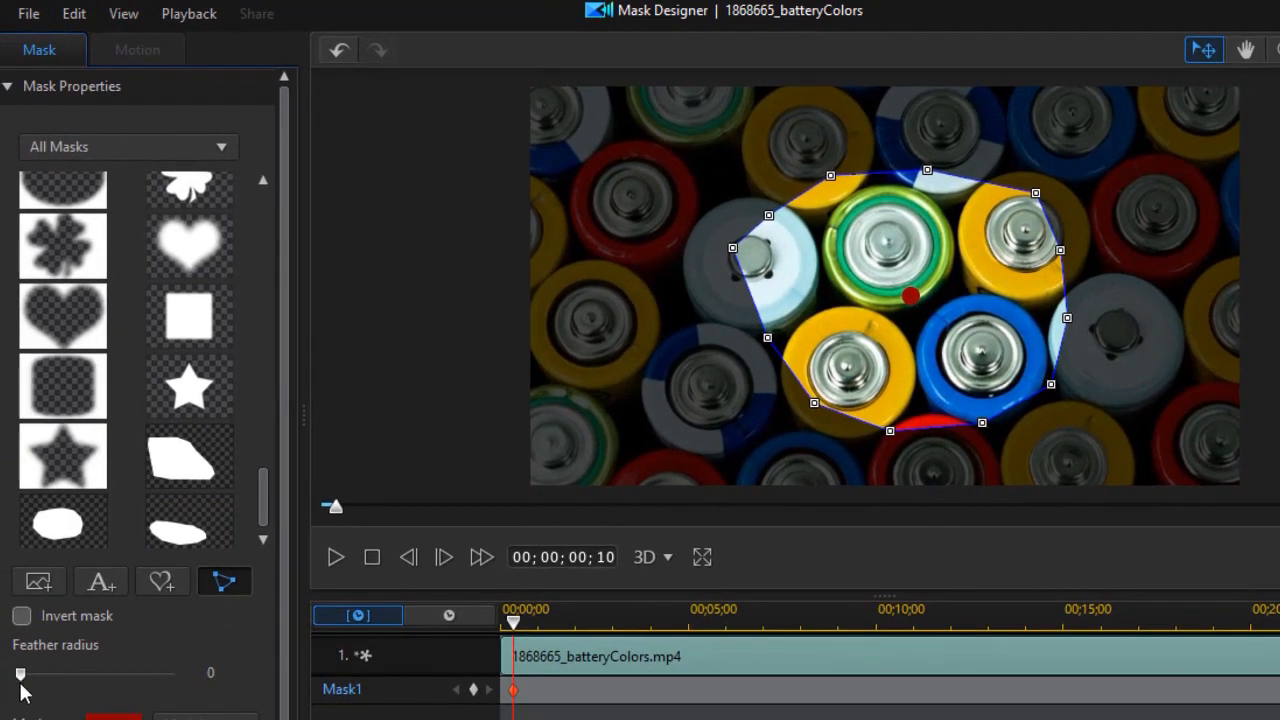
pyautogui.moveTo(18, 677); pyautogui.dragTo(31, 680)
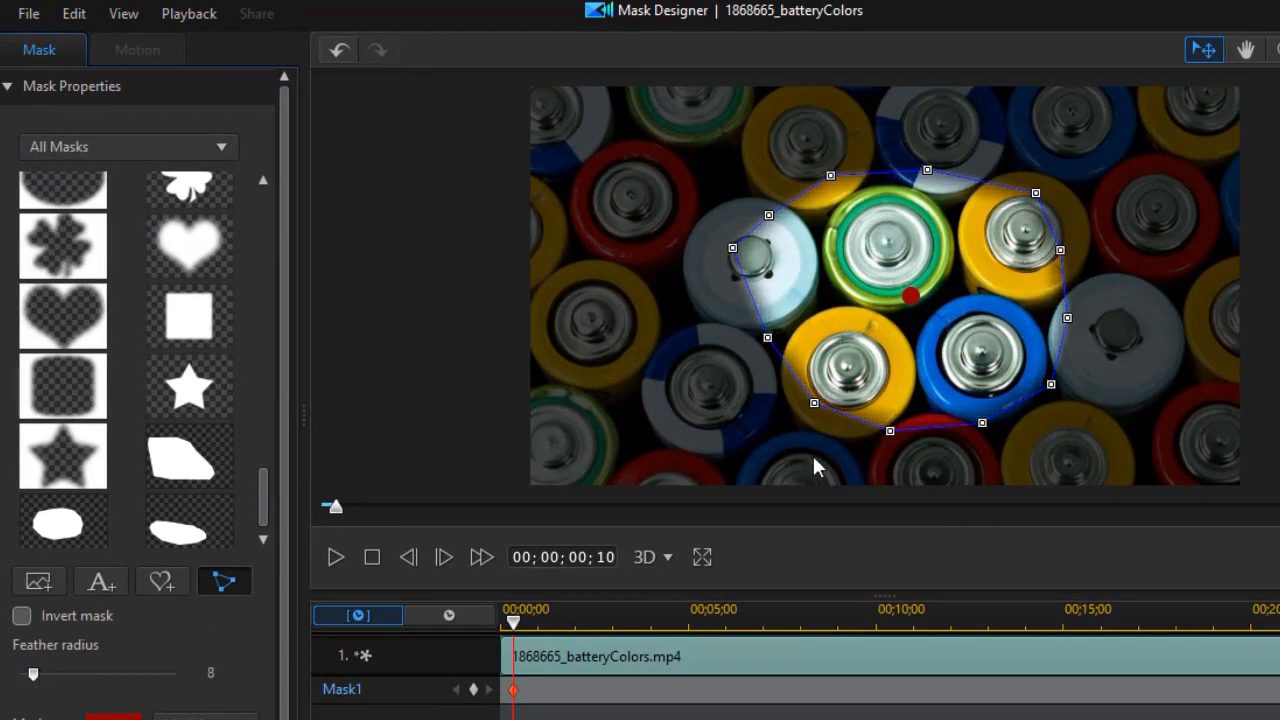
pyautogui.moveTo(910, 295); pyautogui.dragTo(954, 303)
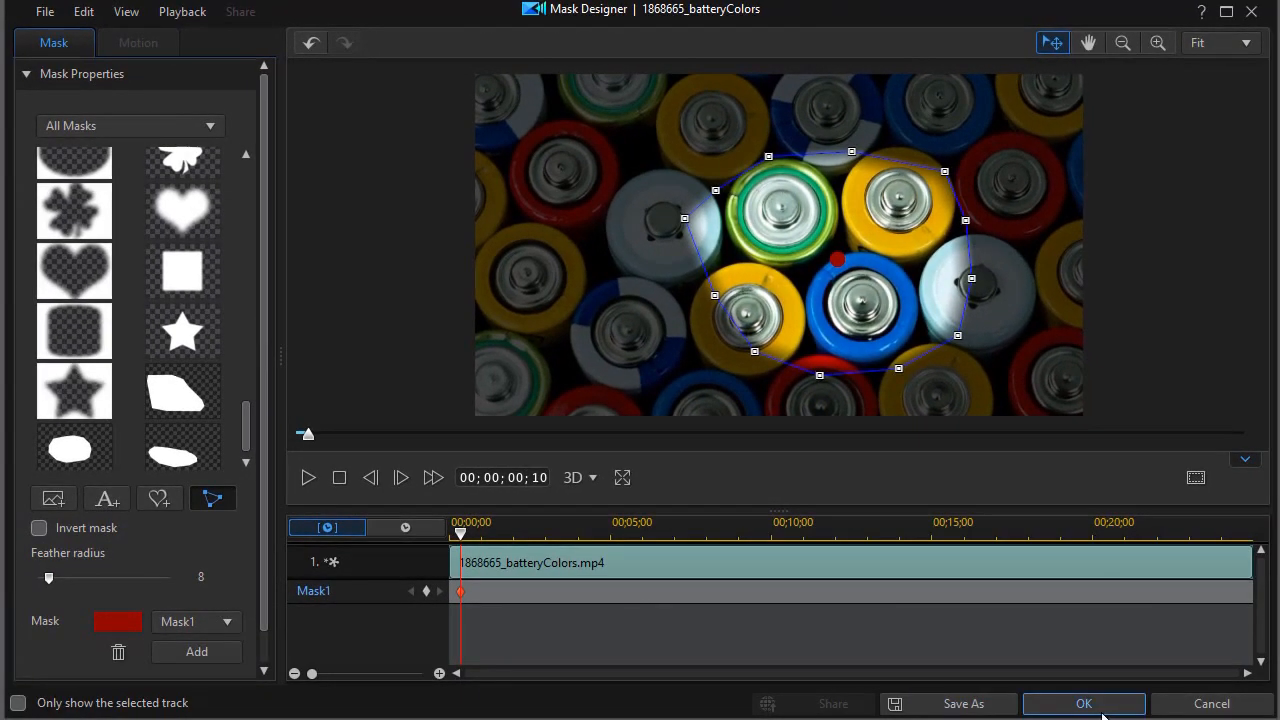
pyautogui.click(1084, 704)
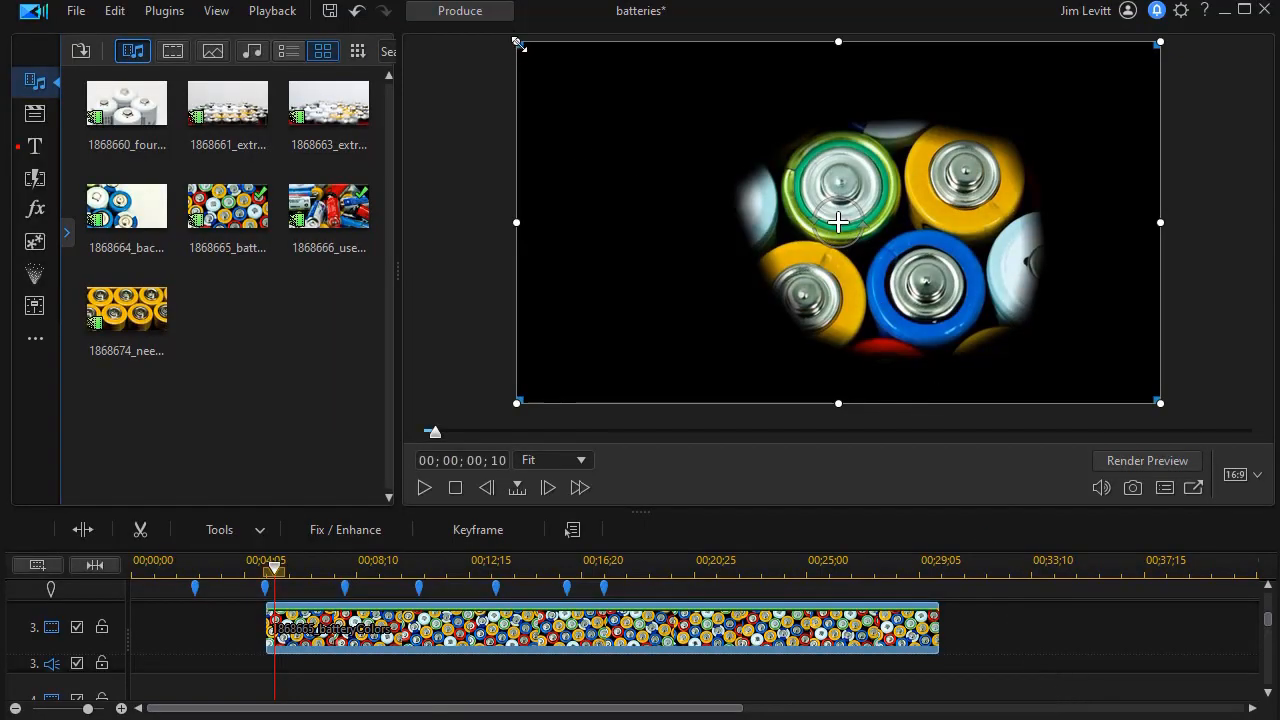
# Step: Scale the masked batteryColors clip down and move it to the frame's upper-left corner
pyautogui.moveTo(512, 41); pyautogui.dragTo(514, 43)
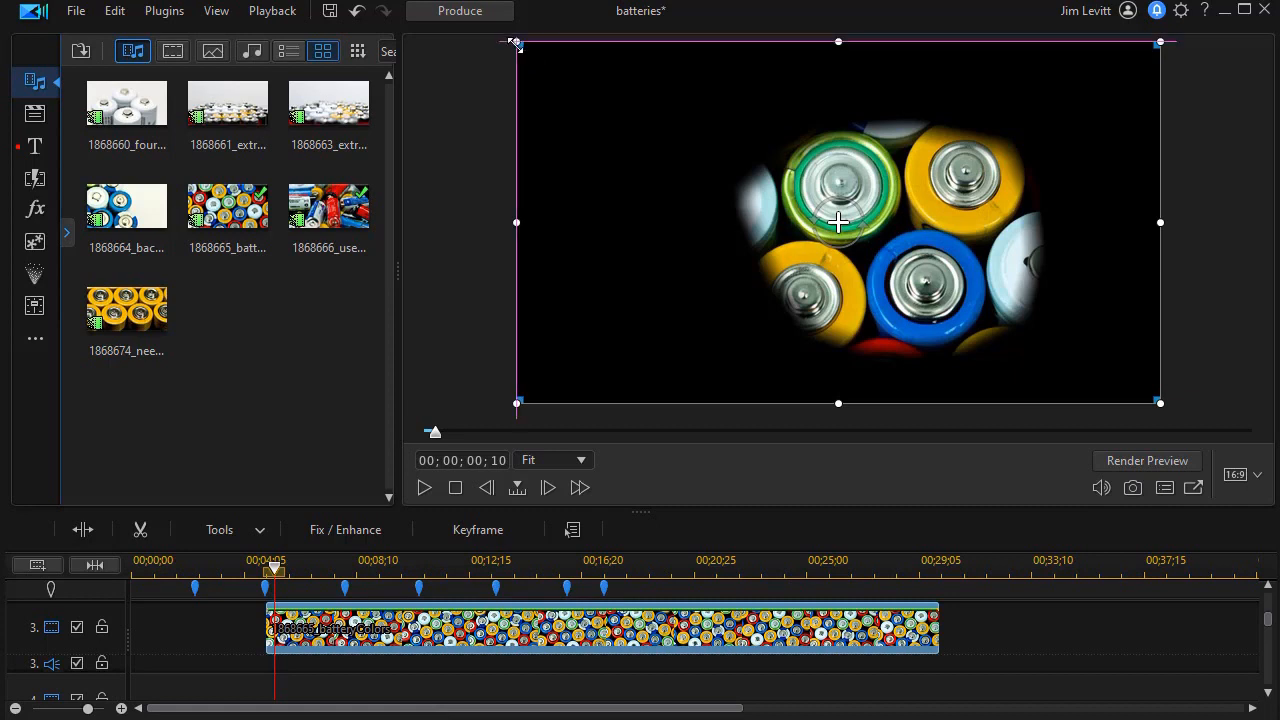
pyautogui.moveTo(517, 44); pyautogui.dragTo(607, 93)
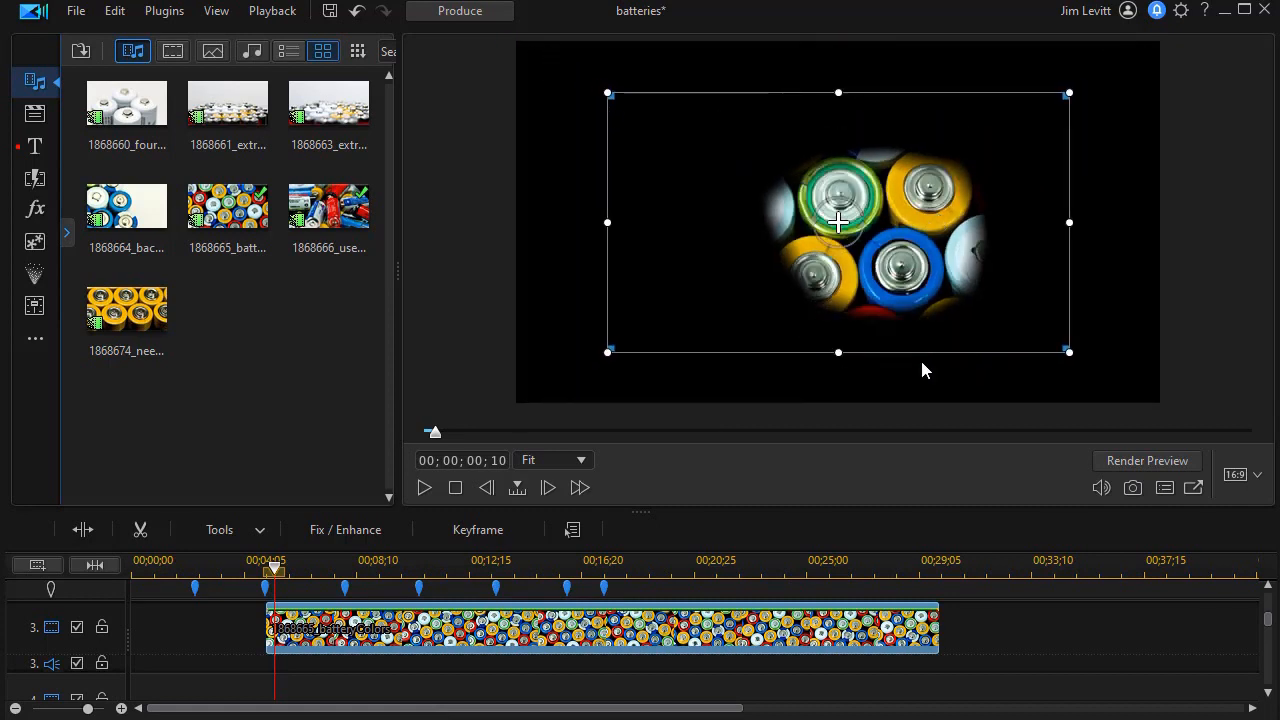
pyautogui.moveTo(914, 349); pyautogui.dragTo(676, 246)
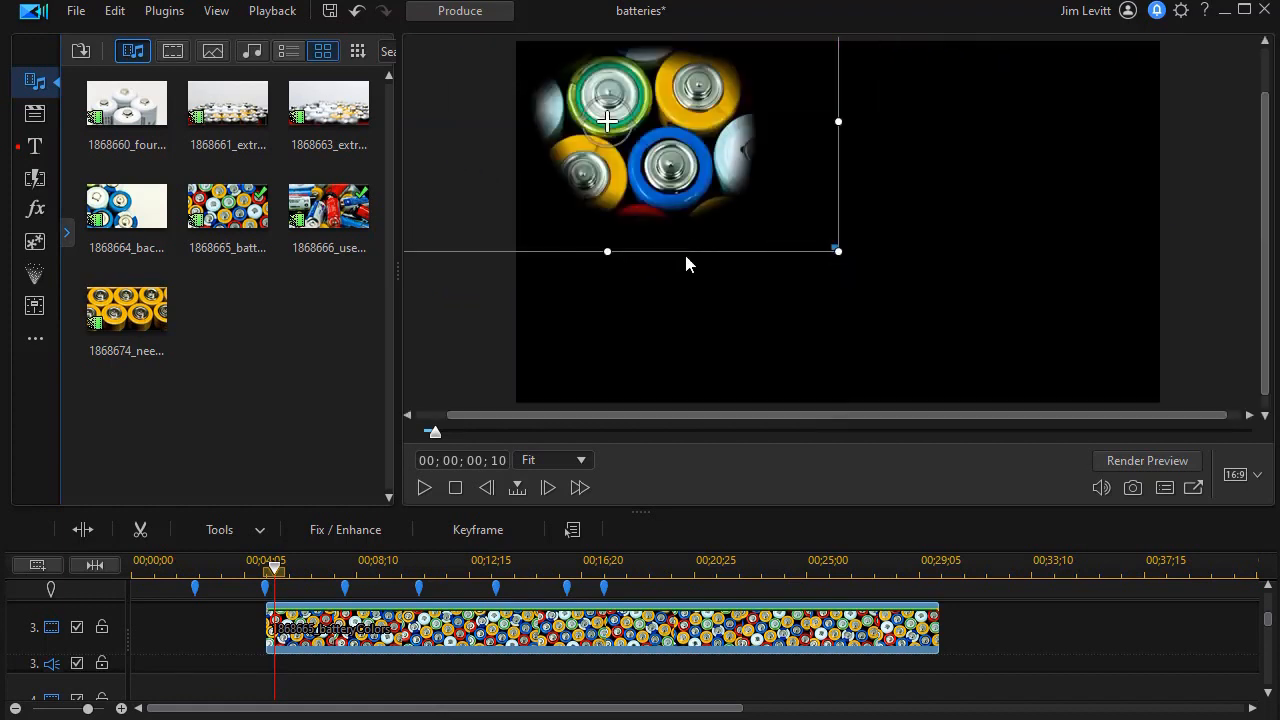
# Step: Hide track 3 and add 1868674_needBatteries to track 4, starting around 00;00;08;09
pyautogui.click(76, 628)
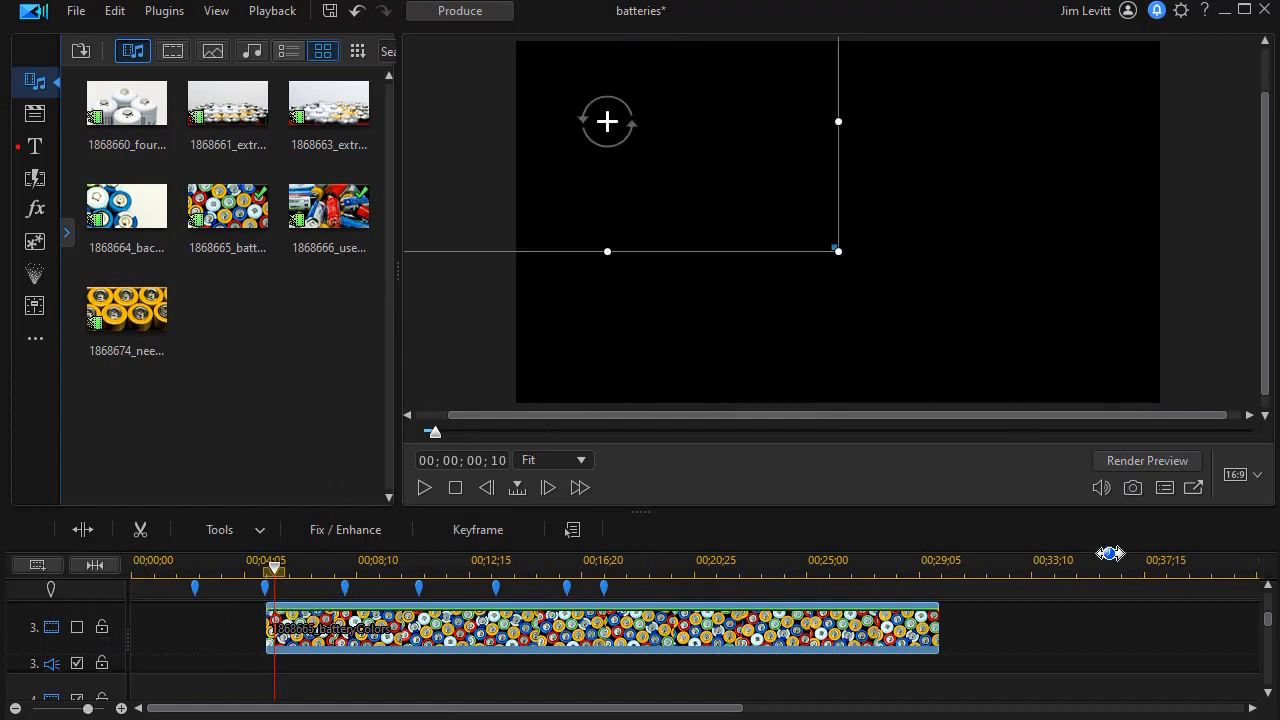
pyautogui.scroll(-2, 1268, 627)
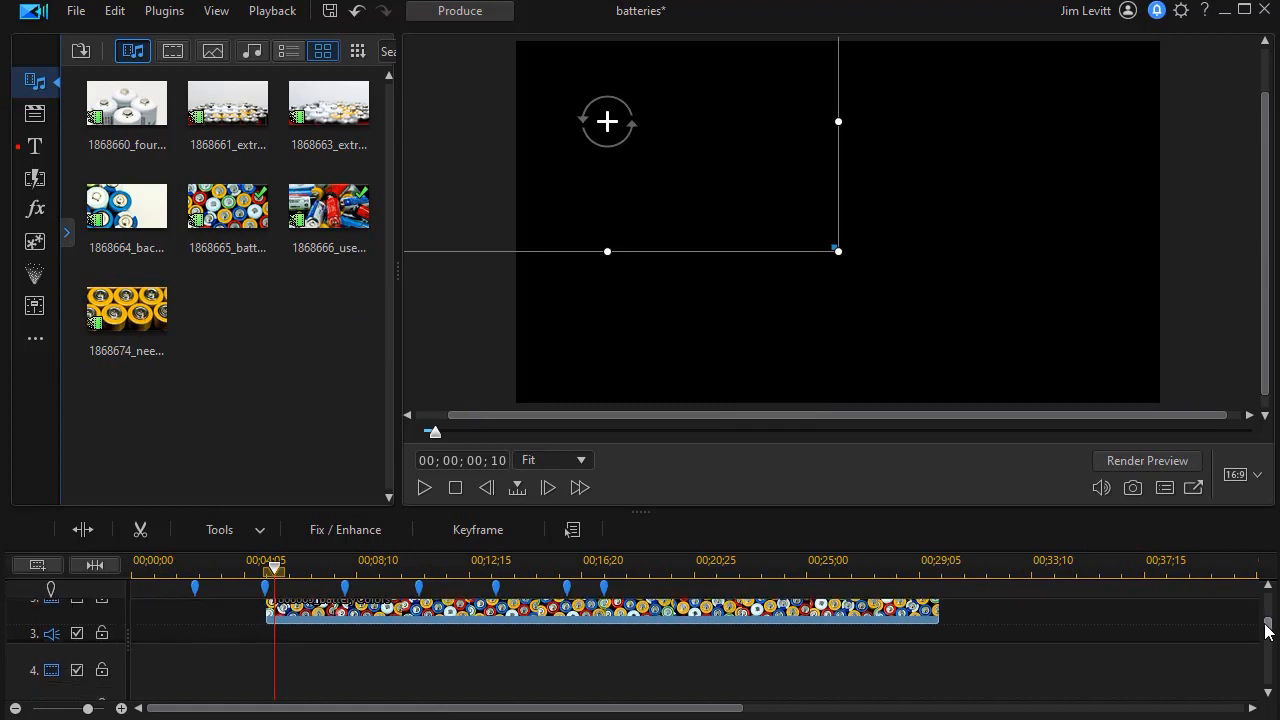
pyautogui.moveTo(136, 305); pyautogui.dragTo(347, 664)
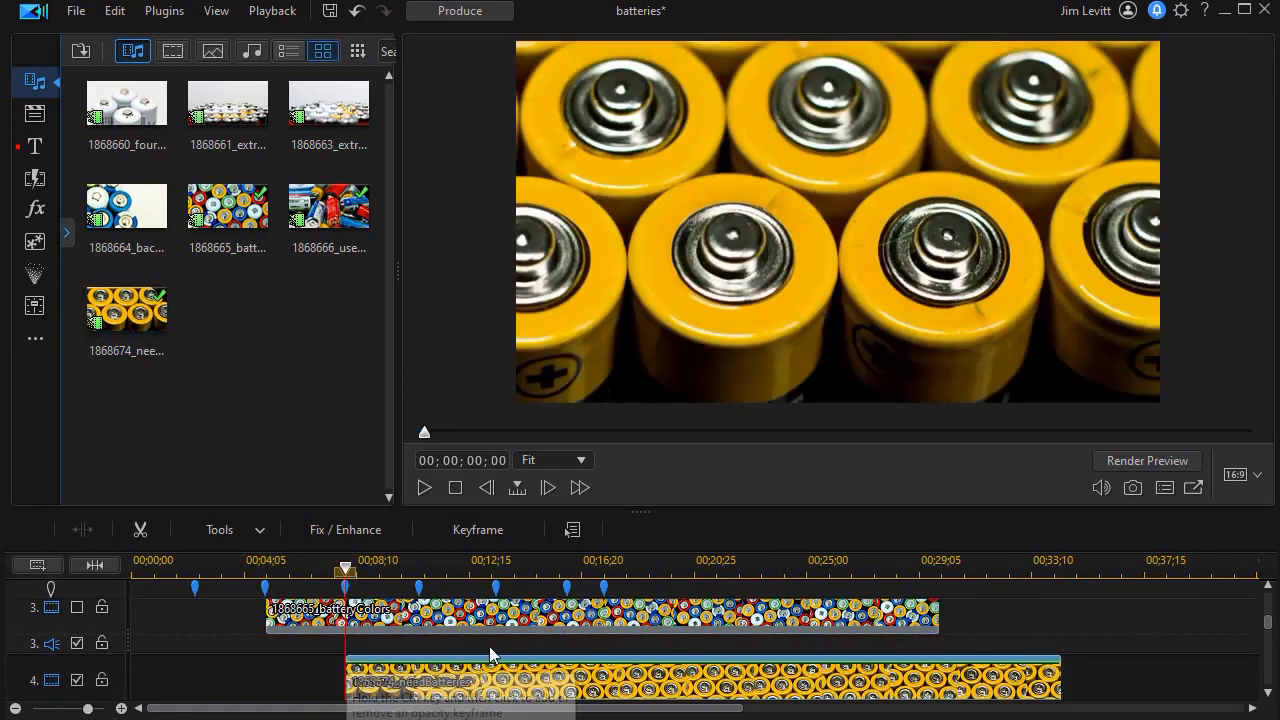
# Step: Mask the needBatteries clip with a blob reshaped around three battery tops, feathered to 11
pyautogui.click(243, 536)
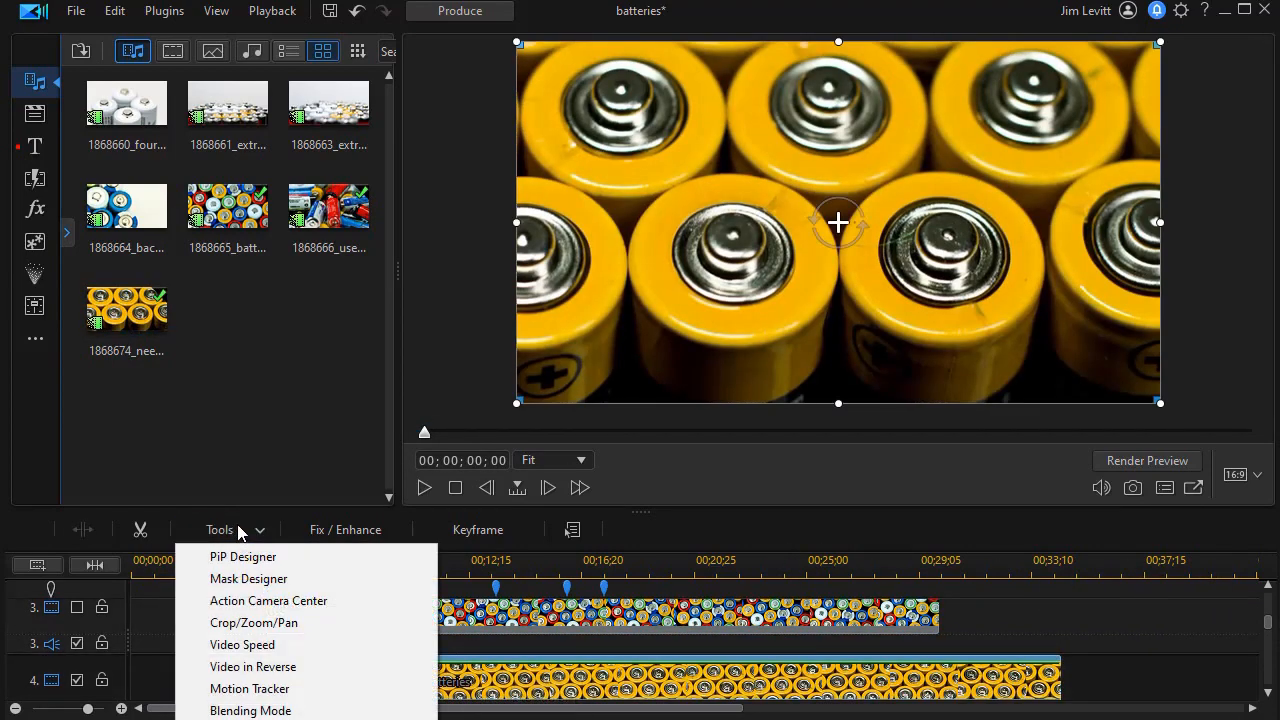
pyautogui.click(260, 580)
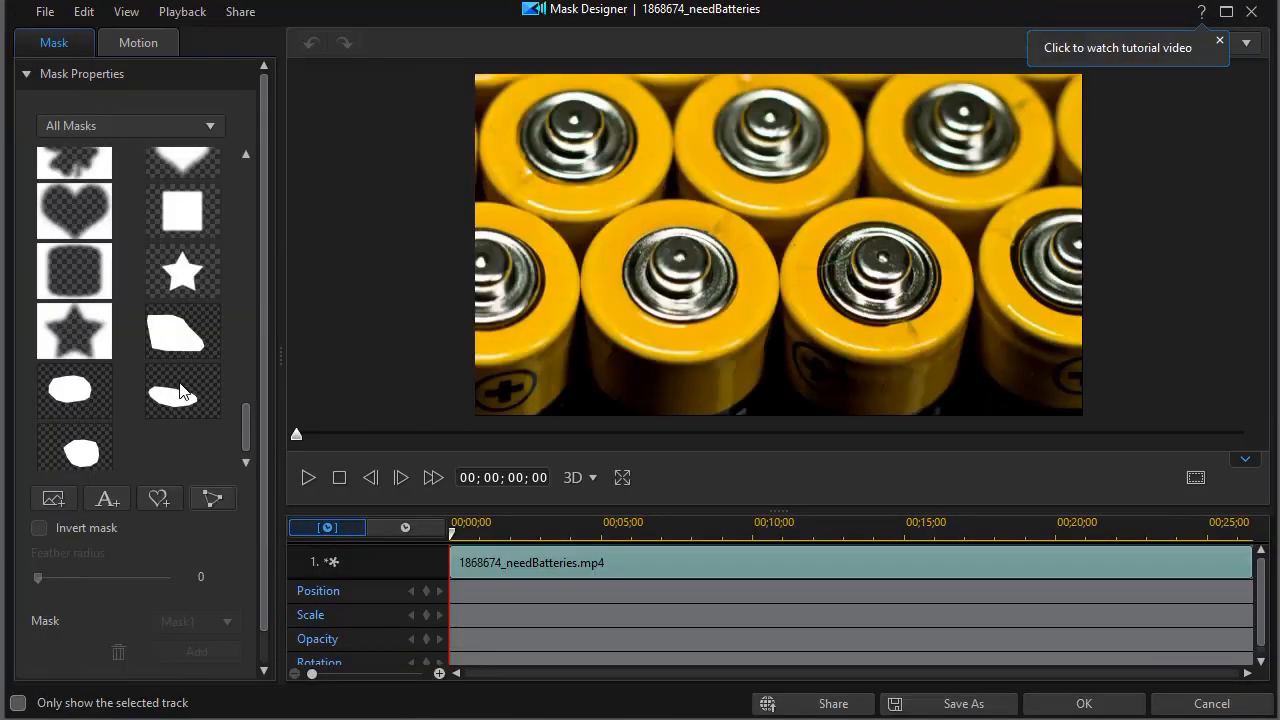
pyautogui.click(69, 400)
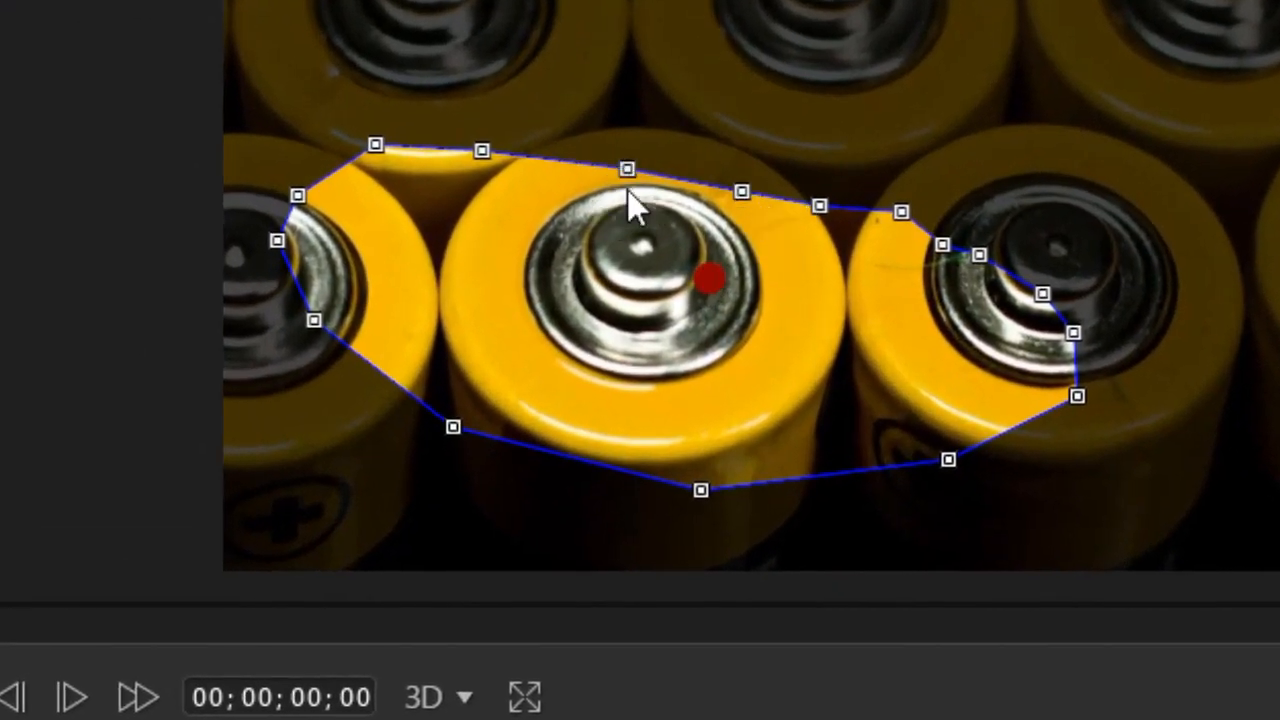
pyautogui.moveTo(627, 172); pyautogui.dragTo(640, 100)
pyautogui.moveTo(740, 192); pyautogui.dragTo(798, 101)
pyautogui.moveTo(813, 172); pyautogui.dragTo(876, 138)
pyautogui.moveTo(905, 218); pyautogui.dragTo(945, 190)
pyautogui.moveTo(483, 152); pyautogui.dragTo(463, 48)
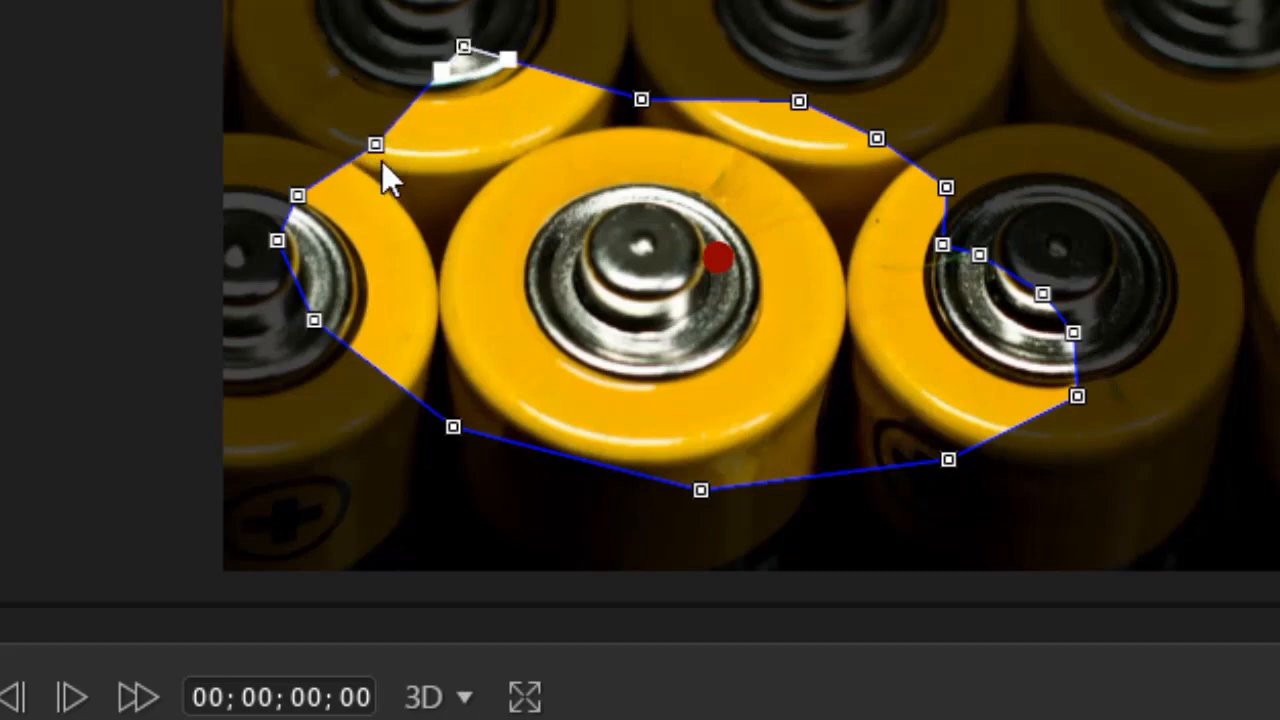
pyautogui.moveTo(372, 148); pyautogui.dragTo(349, 102)
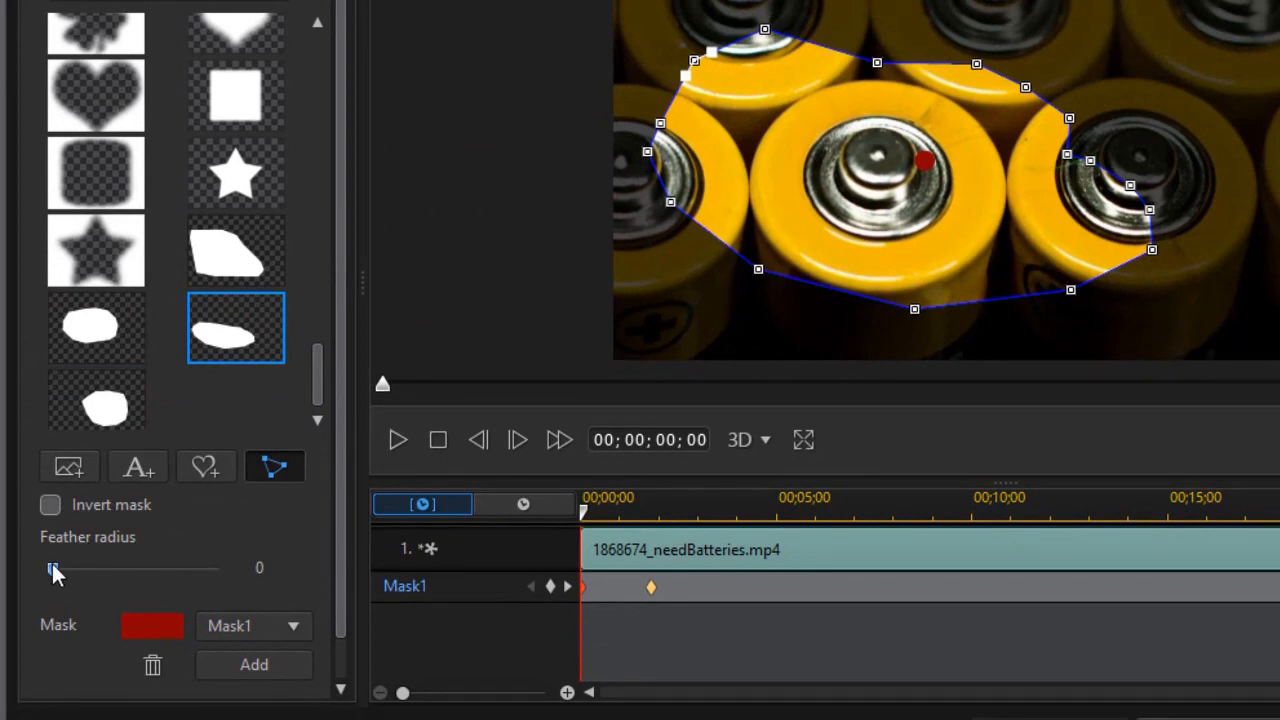
pyautogui.moveTo(52, 572); pyautogui.dragTo(65, 588)
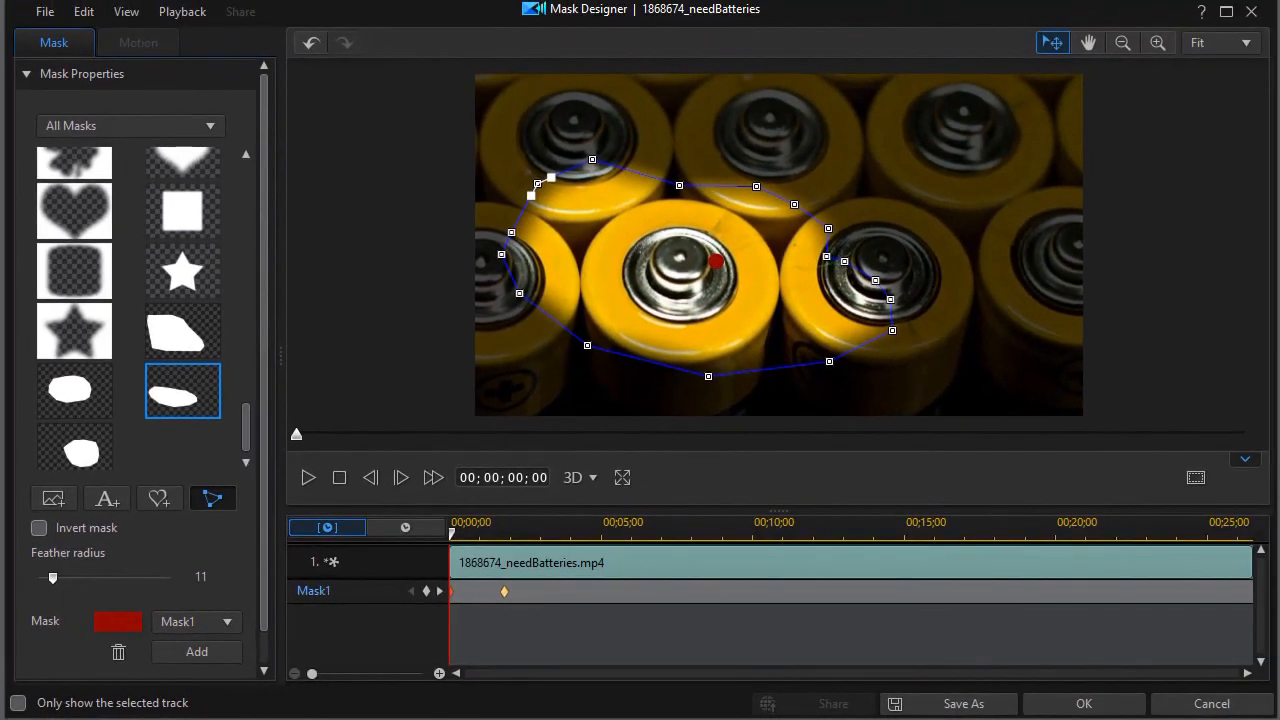
pyautogui.click(1168, 711)
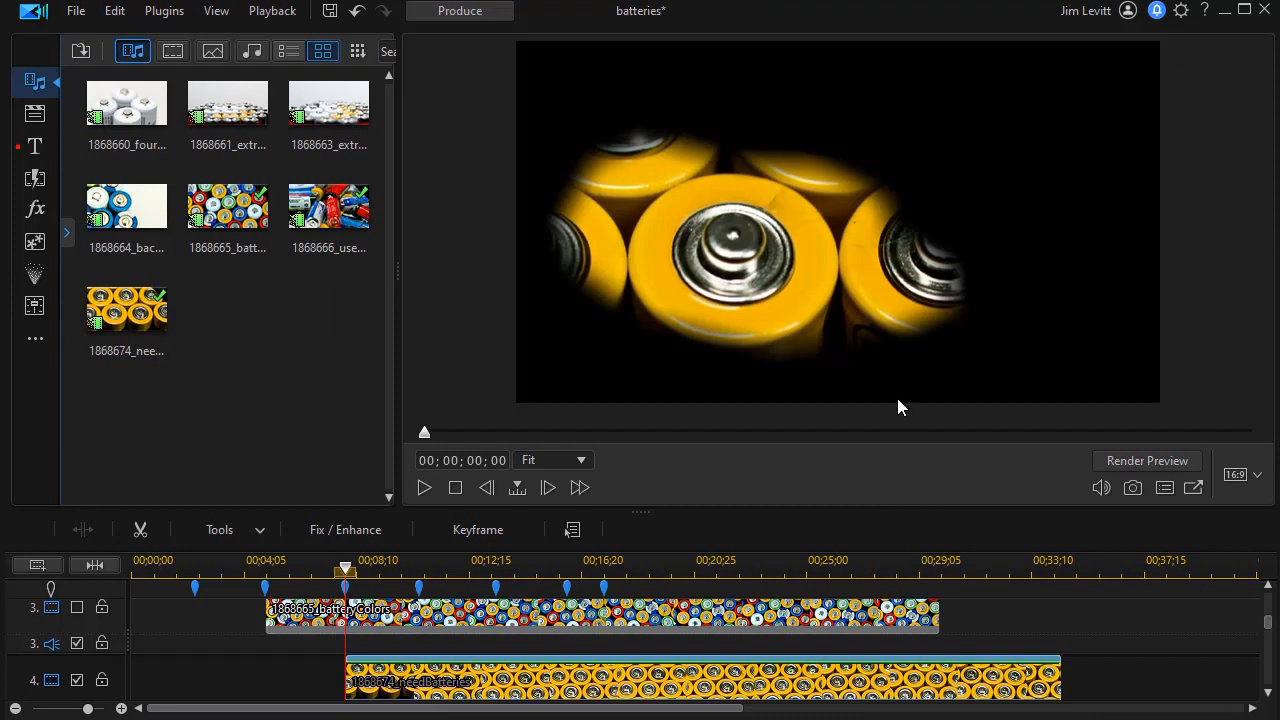
# Step: Scale the masked needBatteries clip down and move it to the frame's lower right
pyautogui.click(770, 190)
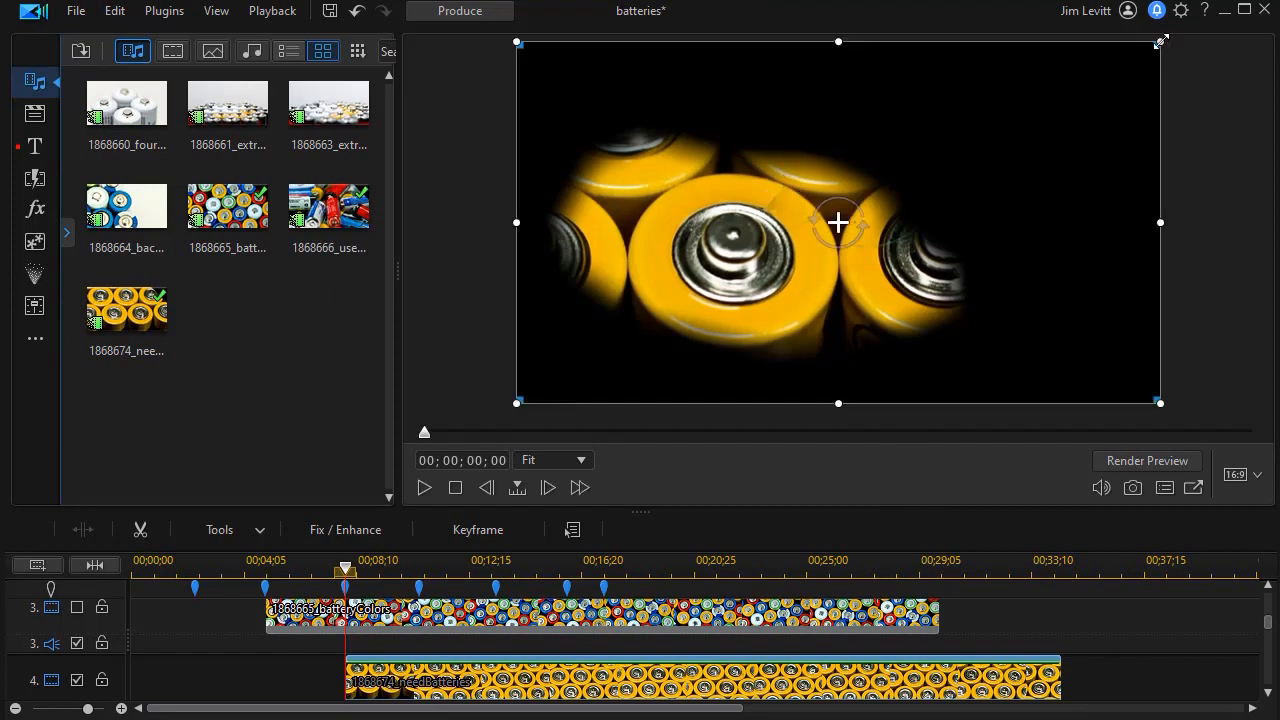
pyautogui.moveTo(1159, 43); pyautogui.dragTo(1053, 112)
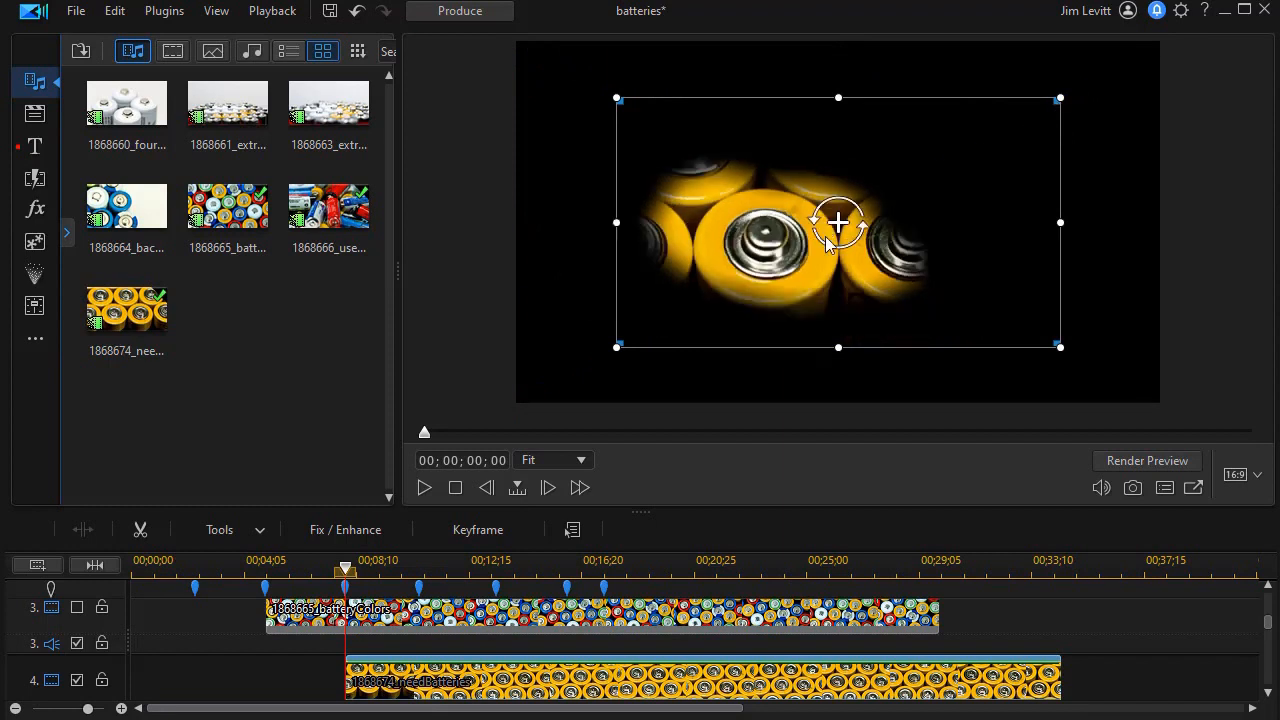
pyautogui.moveTo(726, 344); pyautogui.dragTo(958, 420)
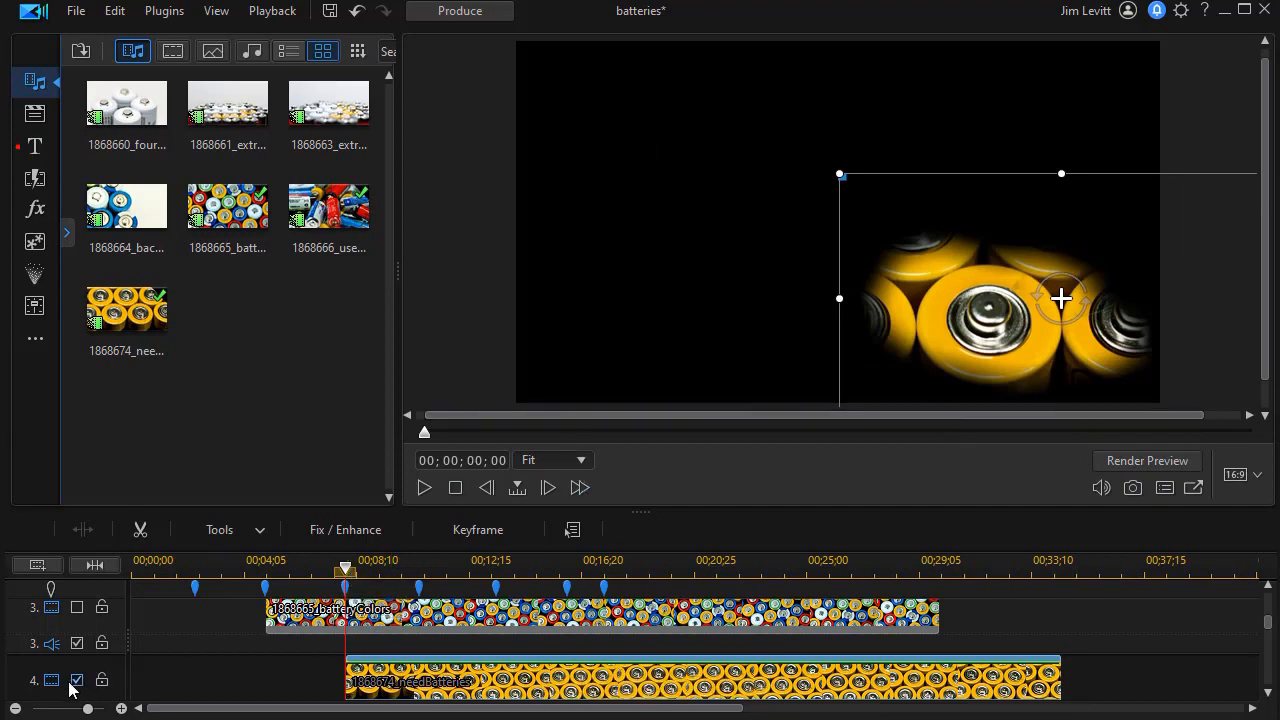
pyautogui.moveTo(1269, 626)
pyautogui.mouseDown()
pyautogui.moveTo(1259, 602)
pyautogui.moveTo(1250, 611)
pyautogui.mouseUp()
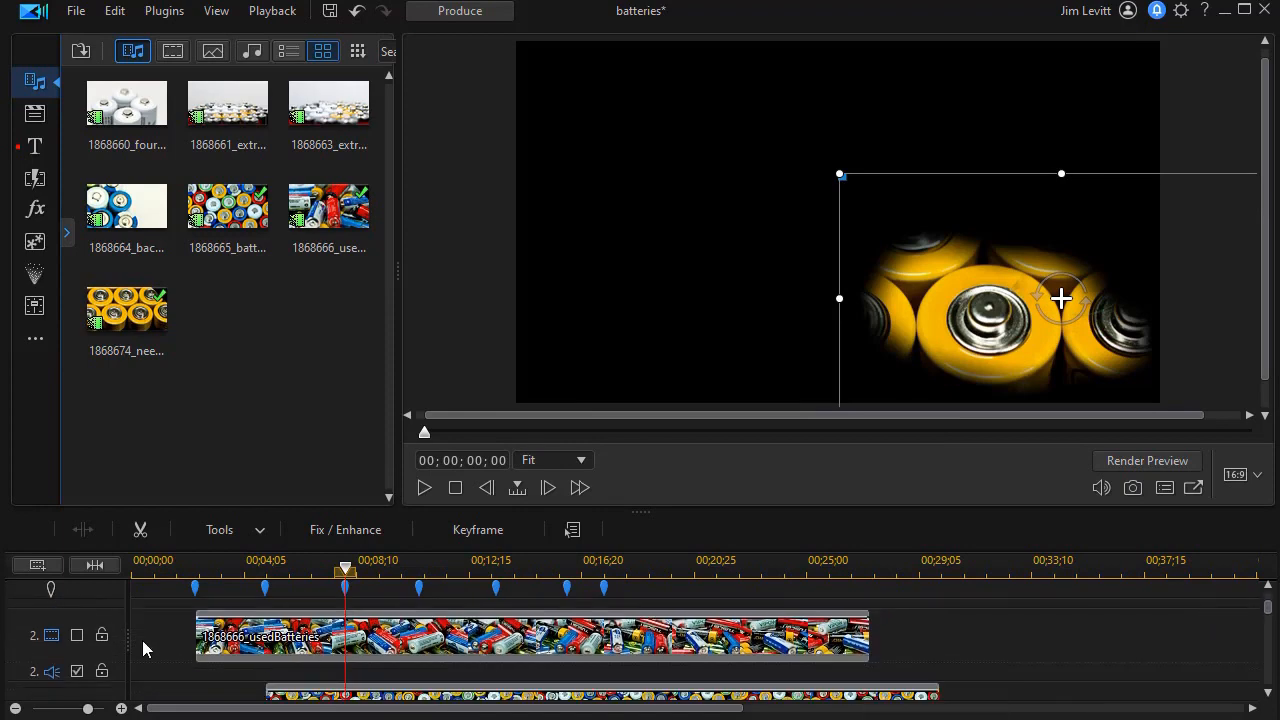
# Step: Re-enable tracks 2 and 3, then play from the start and pause at 00;00;09;26 to view all three clips
pyautogui.click(77, 638)
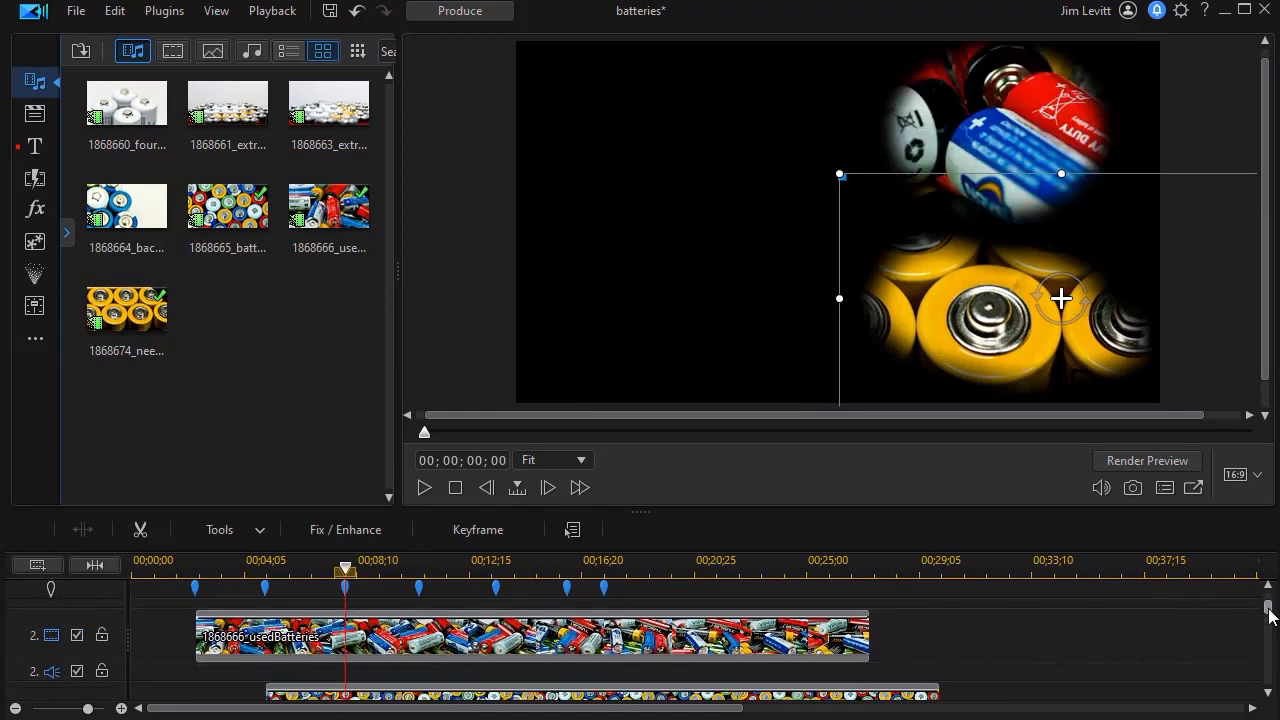
pyautogui.moveTo(1269, 610); pyautogui.dragTo(1257, 590)
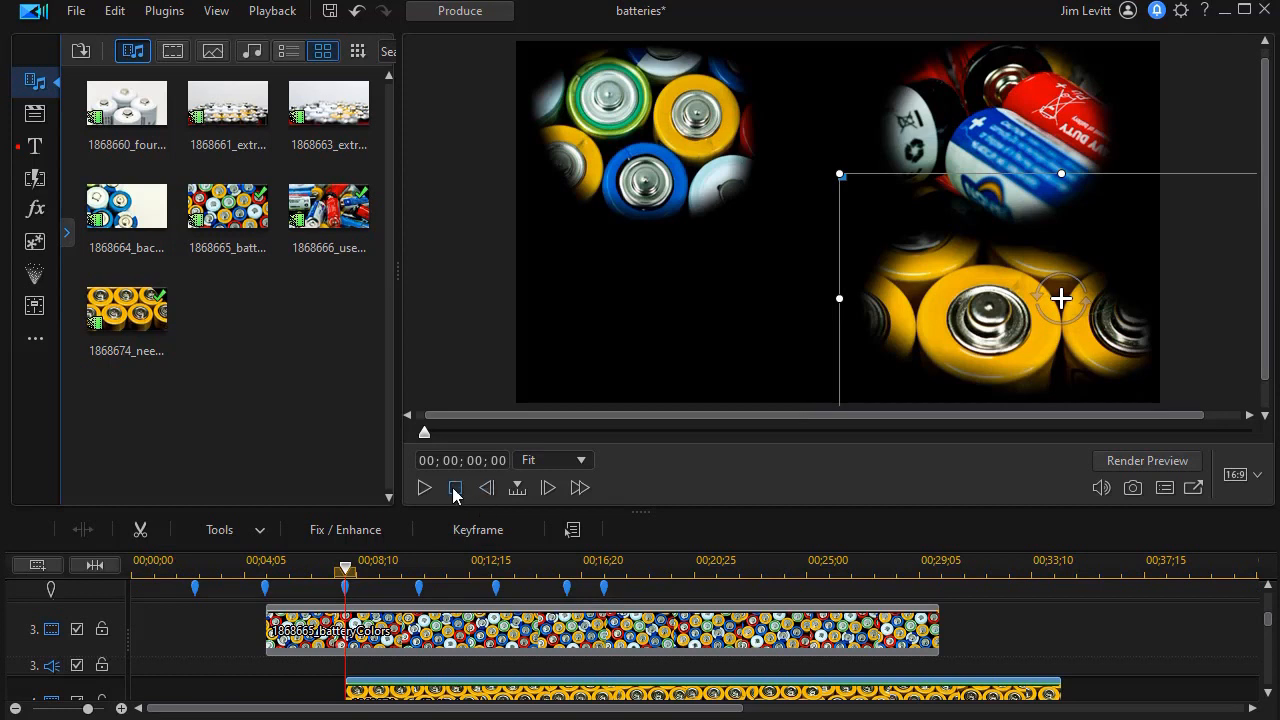
pyautogui.click(453, 490)
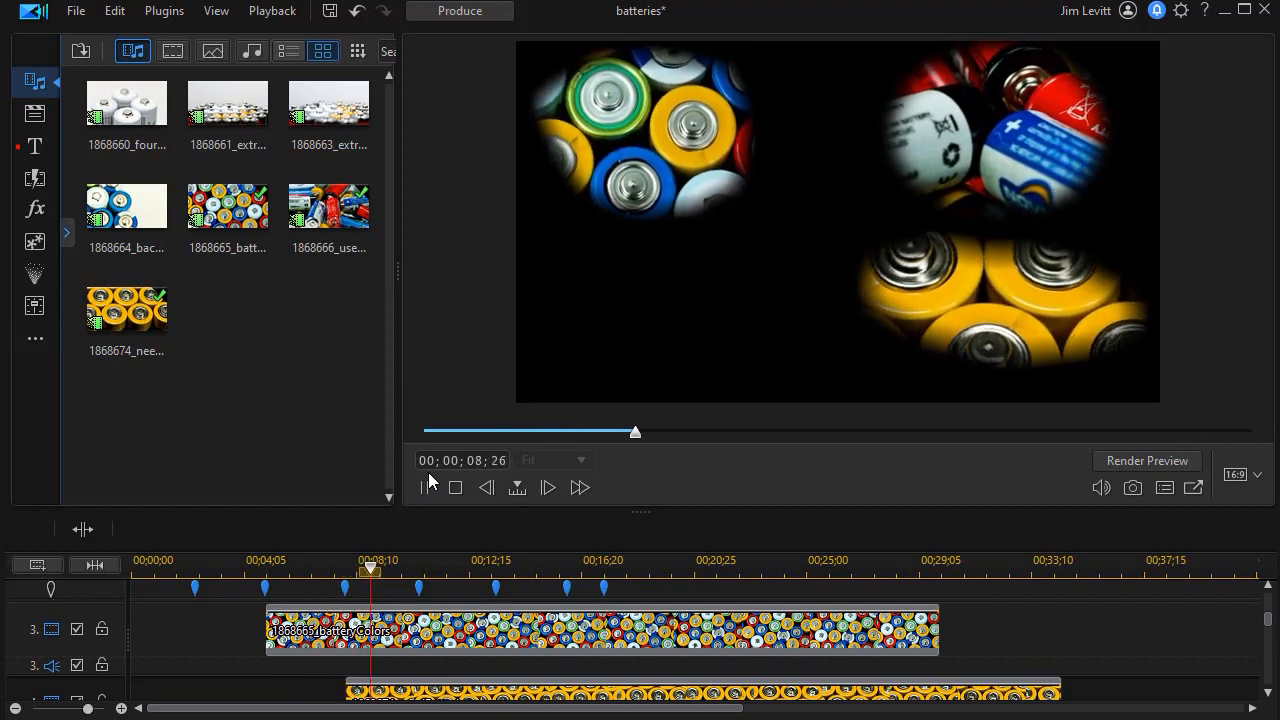
pyautogui.click(428, 474)
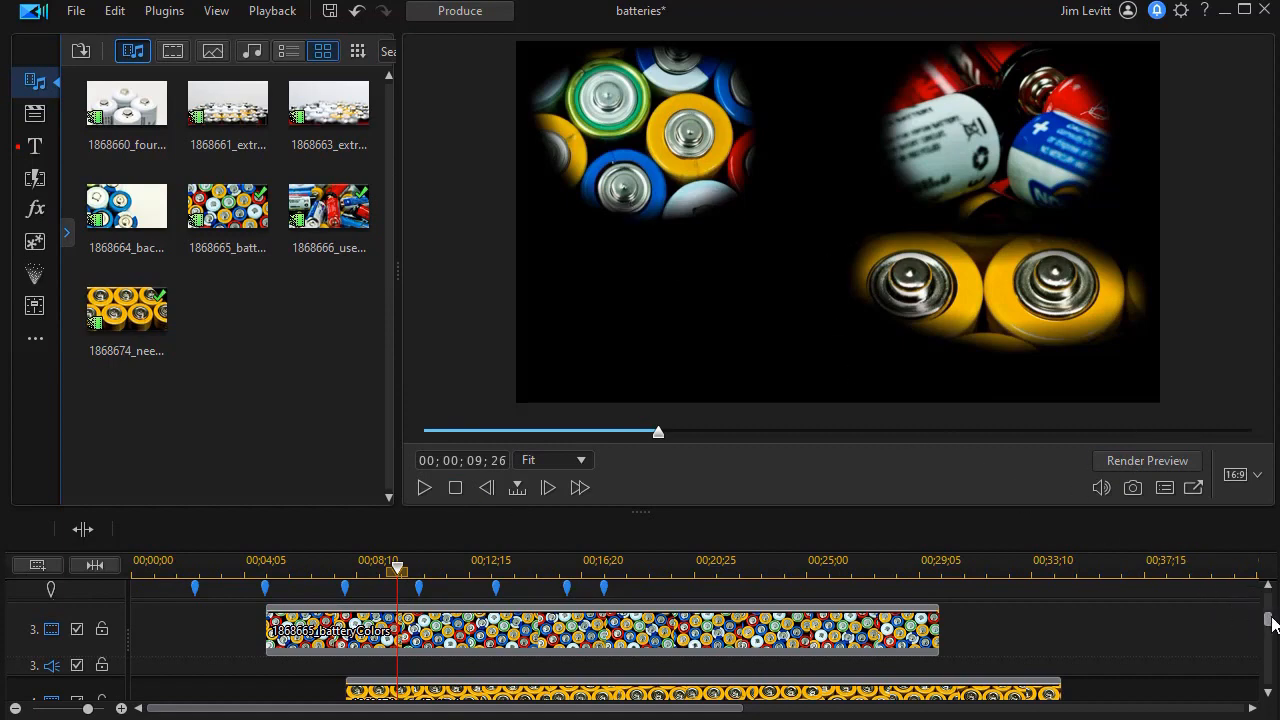
pyautogui.moveTo(1272, 623); pyautogui.dragTo(1269, 600)
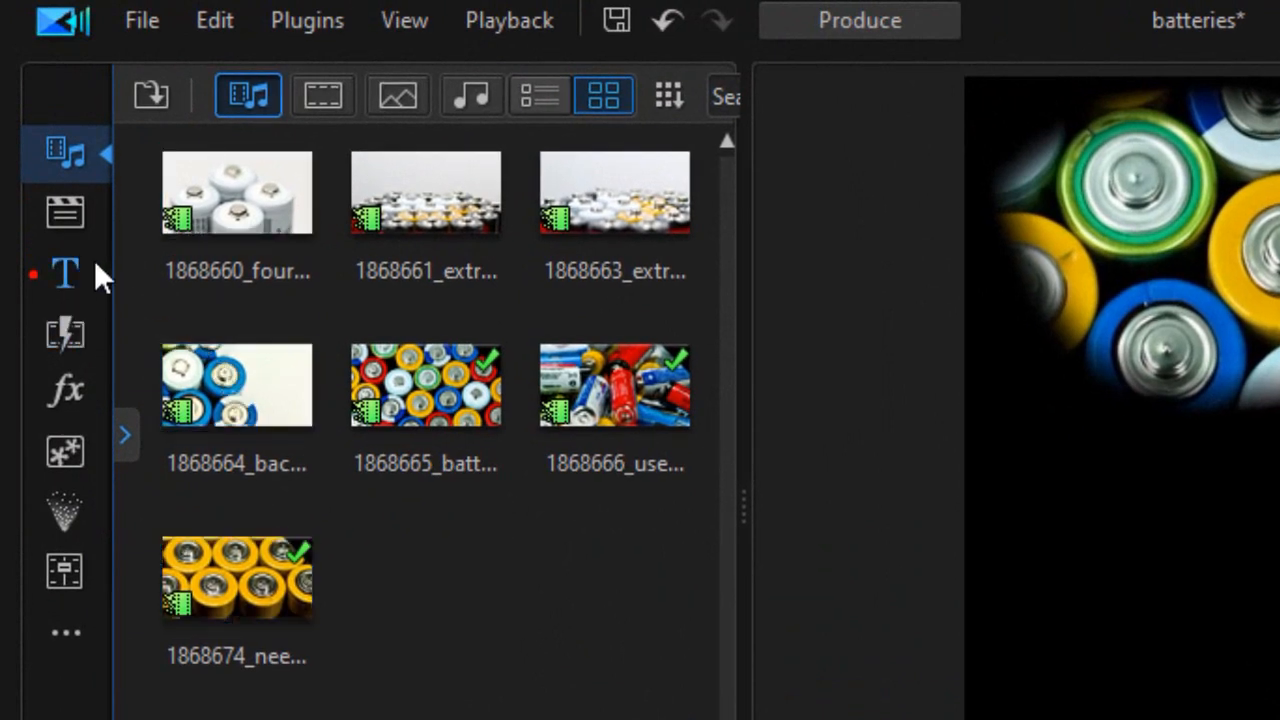
# Step: Place the white 255,255,255 colour board from the Color Boards library at the start of track 1
pyautogui.click(127, 447)
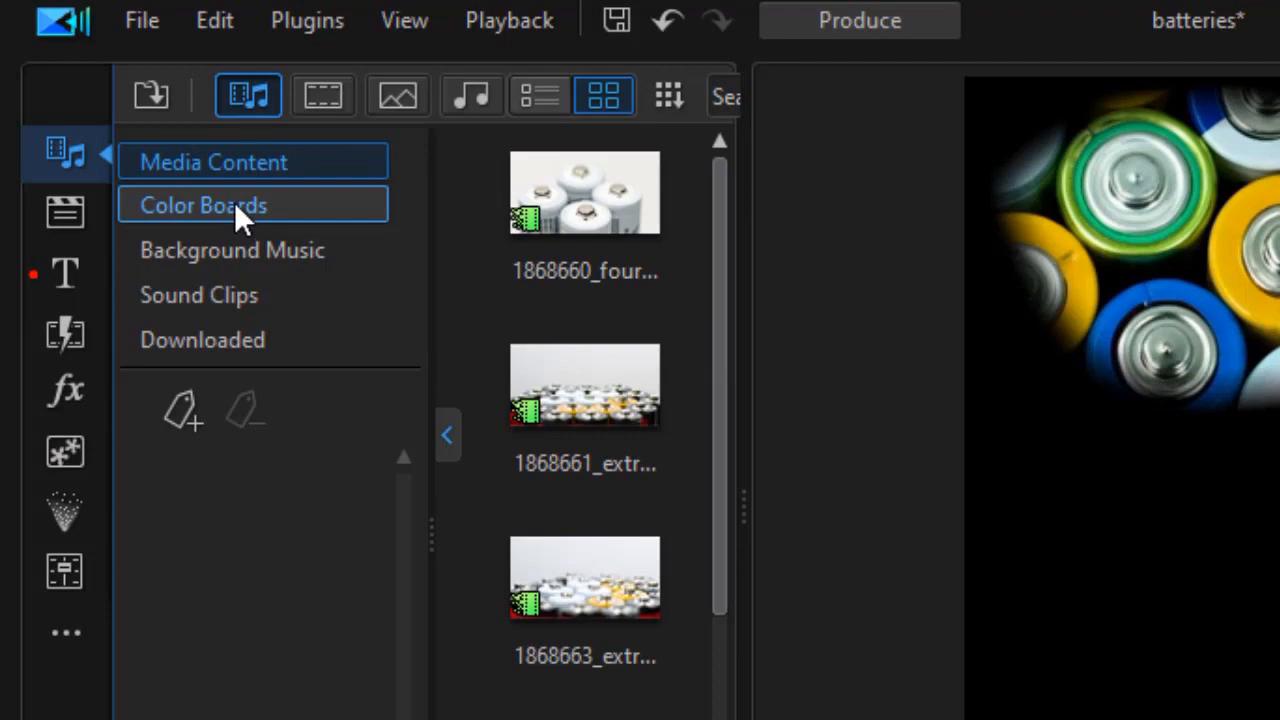
pyautogui.click(234, 205)
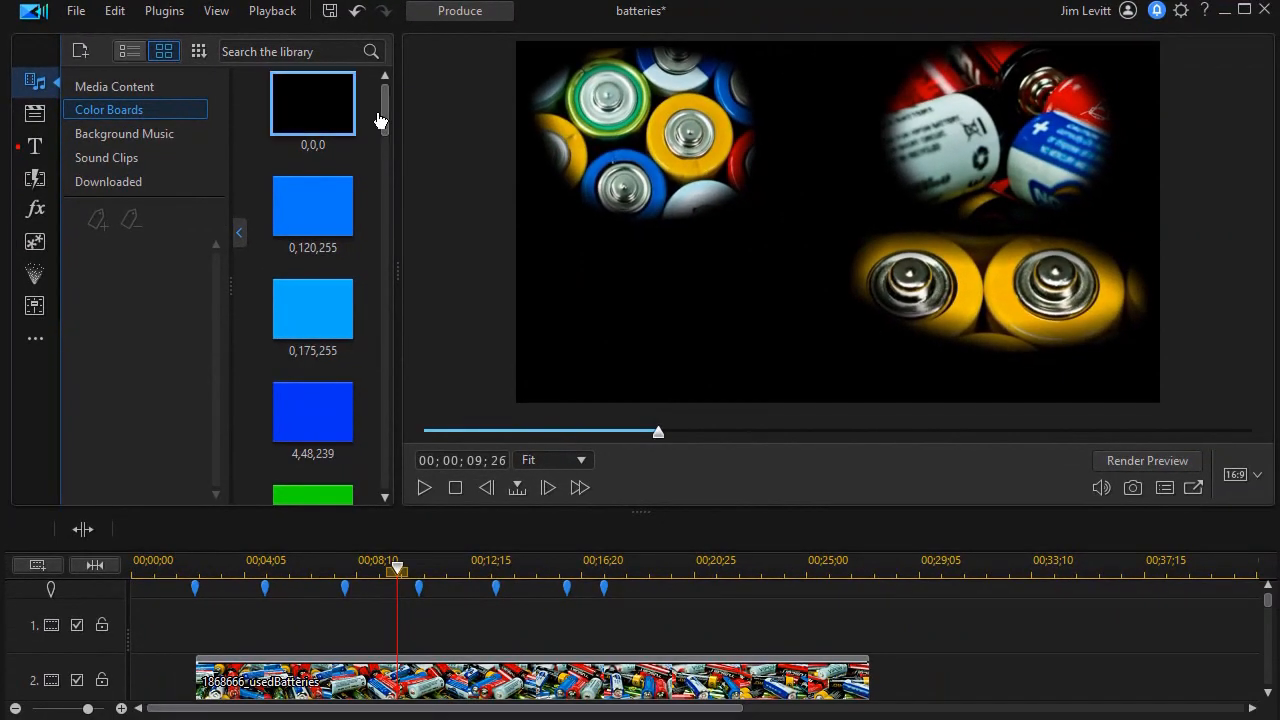
pyautogui.scroll(-10, 334, 480)
pyautogui.click(330, 455)
pyautogui.moveTo(318, 442); pyautogui.dragTo(104, 618)
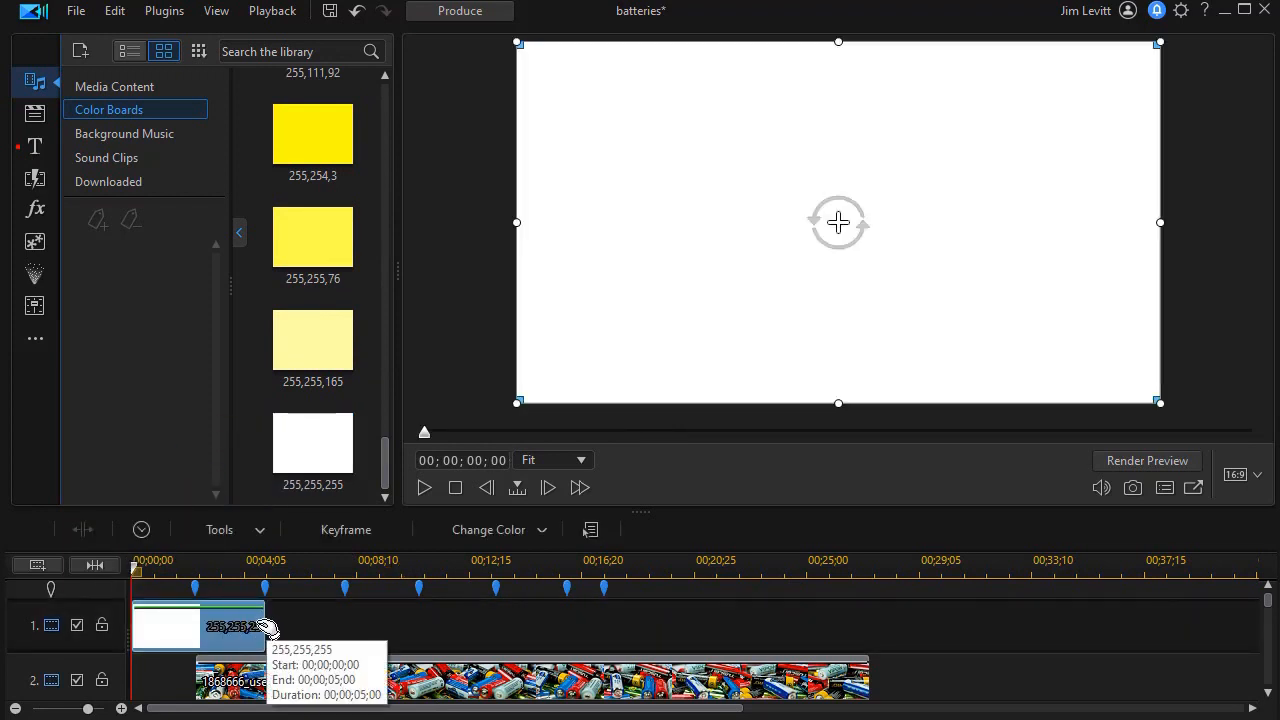
# Step: Stretch the white board to about 00;00;34;25, then play the project from the beginning
pyautogui.moveTo(265, 627); pyautogui.dragTo(1072, 677)
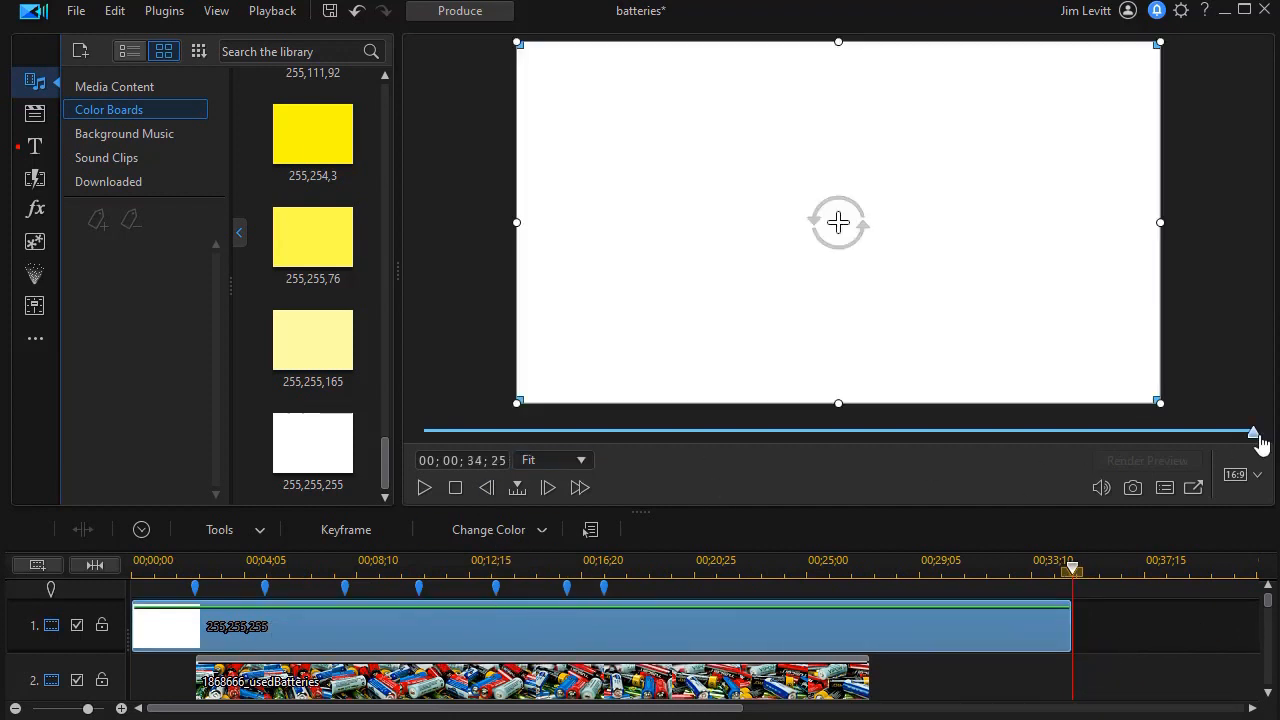
pyautogui.moveTo(1244, 448); pyautogui.dragTo(422, 436)
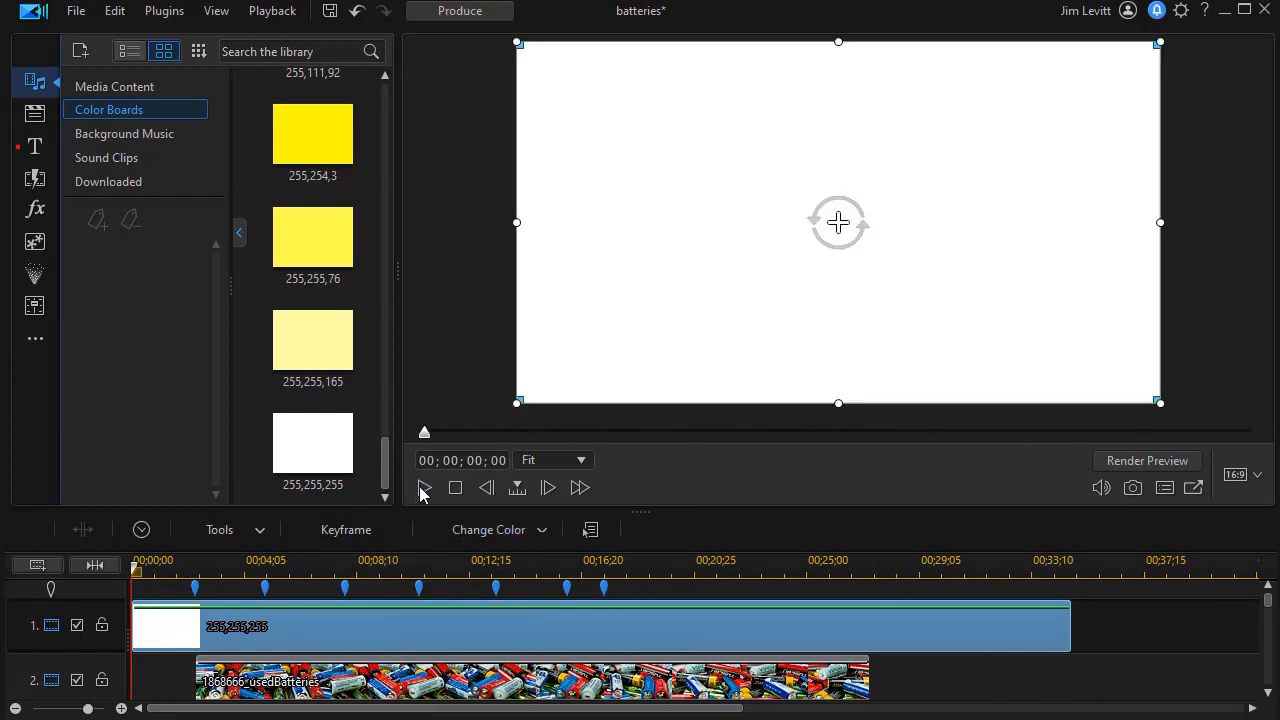
pyautogui.click(424, 488)
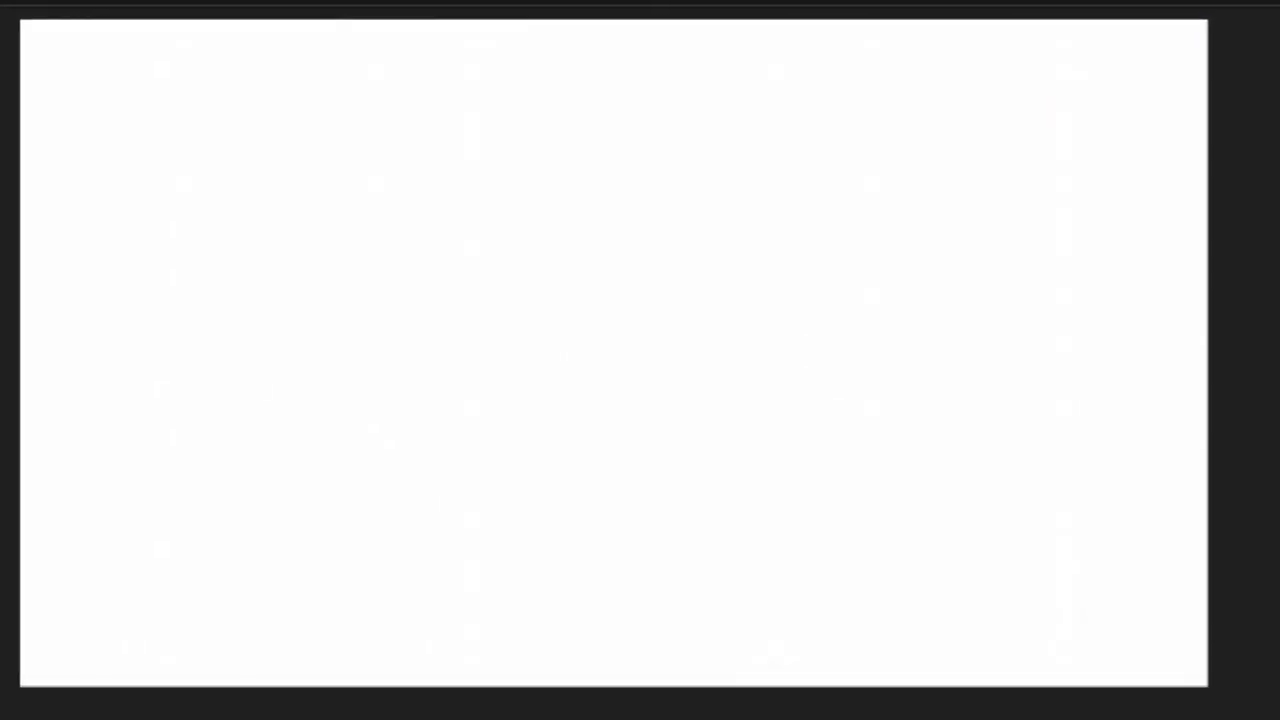